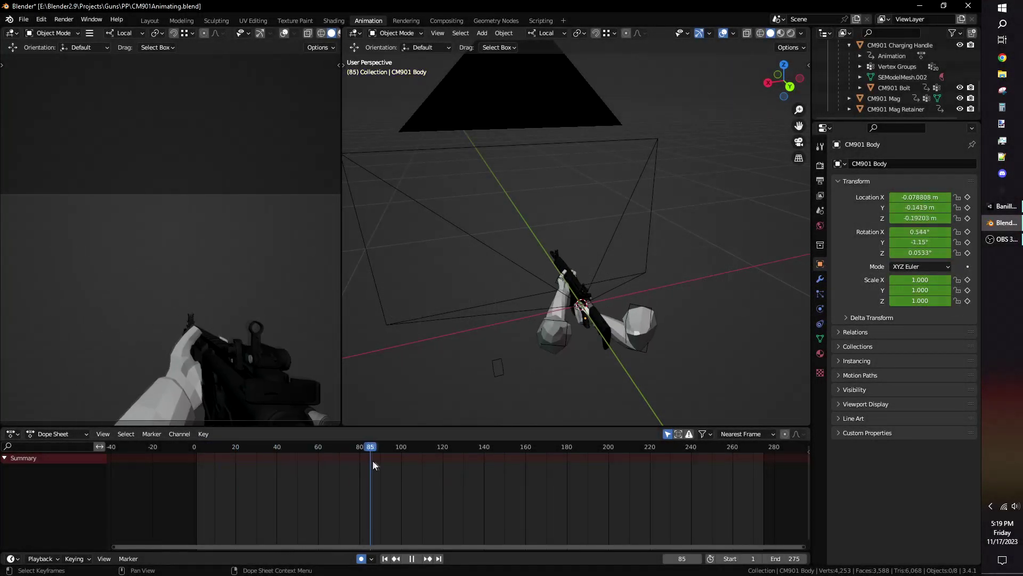
- Open the FBX export dialog for the CM901Animating scene
{"action": "left_click_drag", "start_coordinate": [373, 461], "coordinate": [439, 482]}
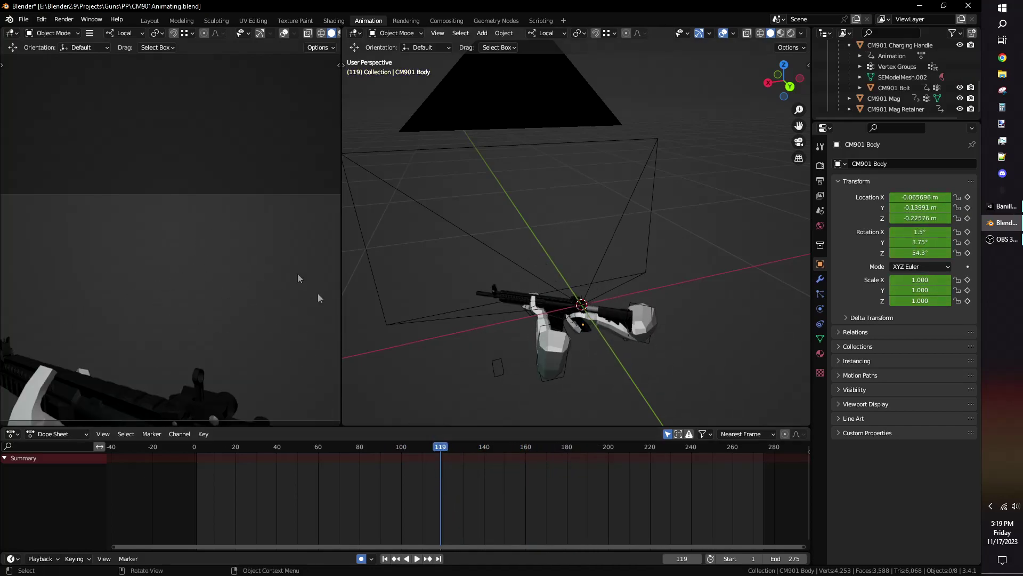
{"action": "left_click", "coordinate": [23, 20]}
{"action": "mouse_move", "coordinate": [42, 174]}
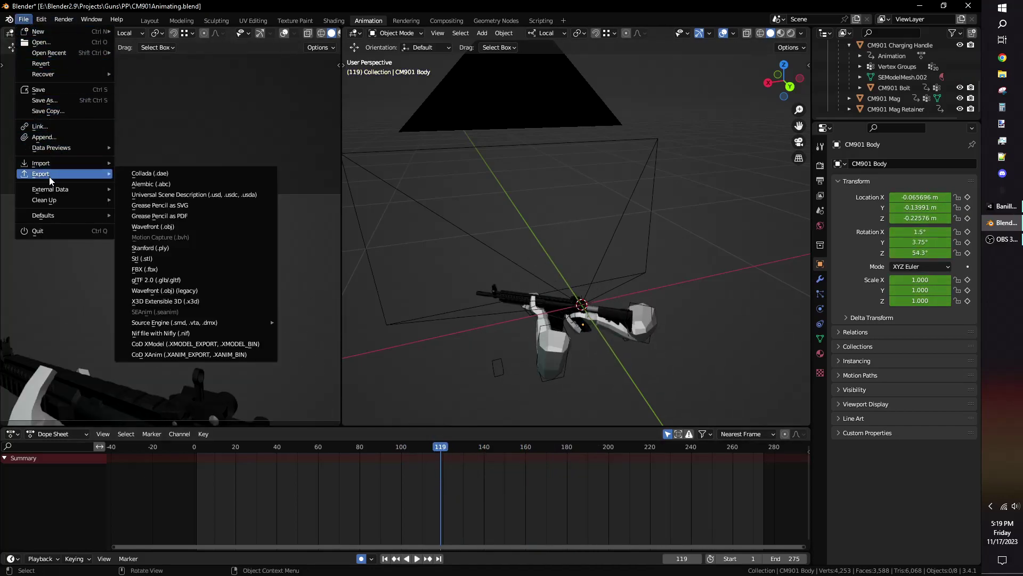
{"action": "left_click", "coordinate": [160, 269]}
{"action": "left_click", "coordinate": [159, 269]}
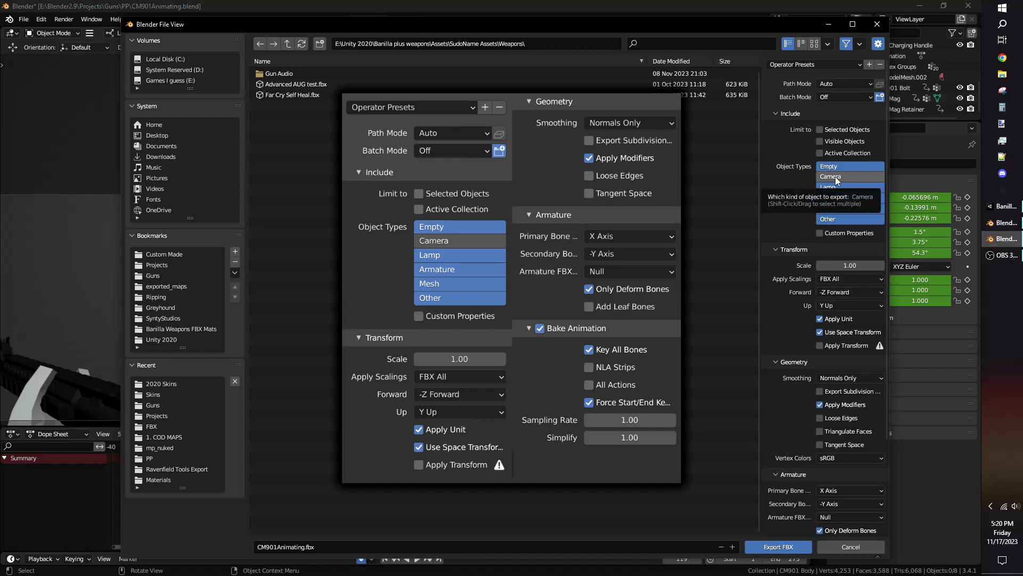
- Save the current FBX export settings as an operator preset named Weapon FBX Export
{"action": "scroll", "coordinate": [838, 180], "scroll_direction": "down", "scroll_amount": 5}
{"action": "left_click", "coordinate": [837, 162]}
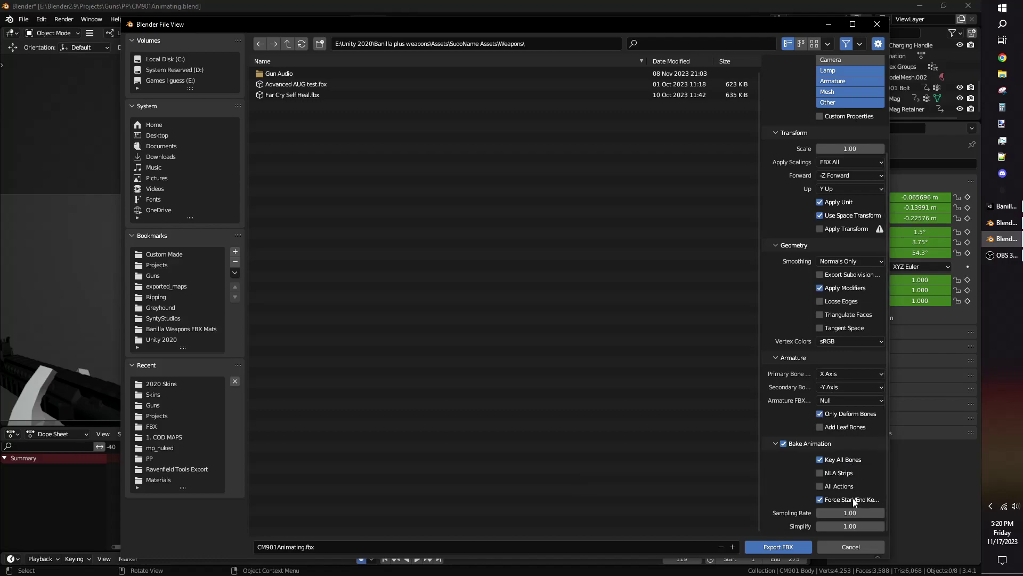
{"action": "left_click_drag", "start_coordinate": [862, 525], "coordinate": [816, 525]}
{"action": "scroll", "coordinate": [847, 442], "scroll_direction": "up", "scroll_amount": 5}
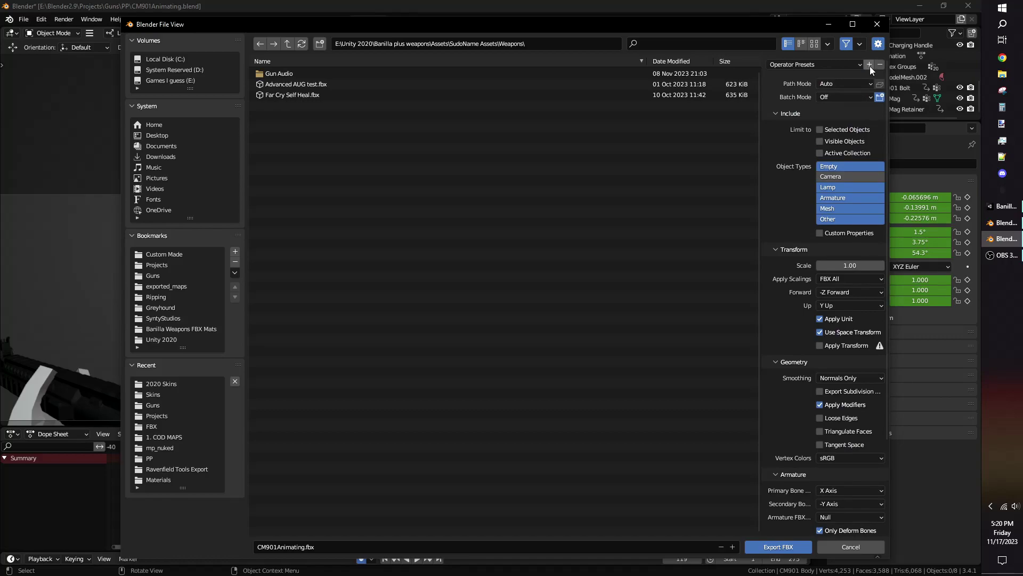
{"action": "left_click", "coordinate": [870, 64]}
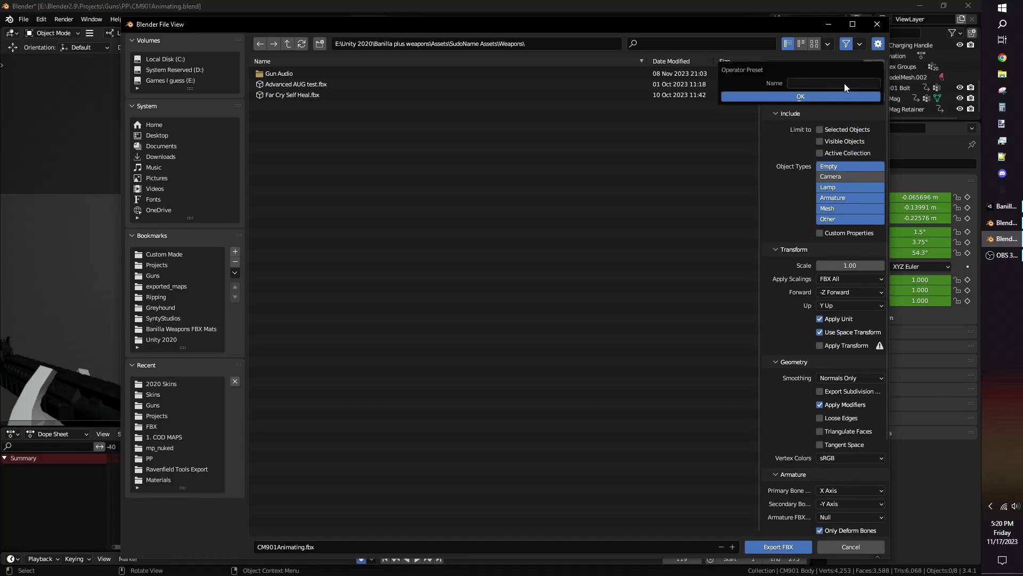
{"action": "type", "text": "Weapon FBX Export"}
{"action": "key", "text": "Return"}
- Restore the FBX exporter's default operator settings and look over the options
{"action": "left_click", "coordinate": [832, 64]}
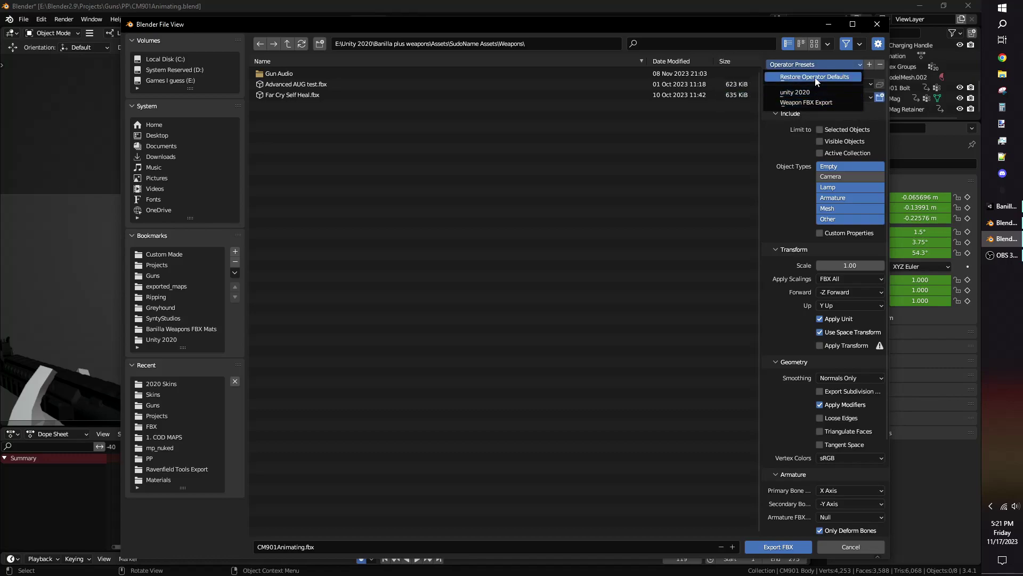
{"action": "left_click", "coordinate": [810, 102]}
{"action": "scroll", "coordinate": [821, 299], "scroll_direction": "down", "scroll_amount": 5}
{"action": "scroll", "coordinate": [805, 100], "scroll_direction": "up", "scroll_amount": 5}
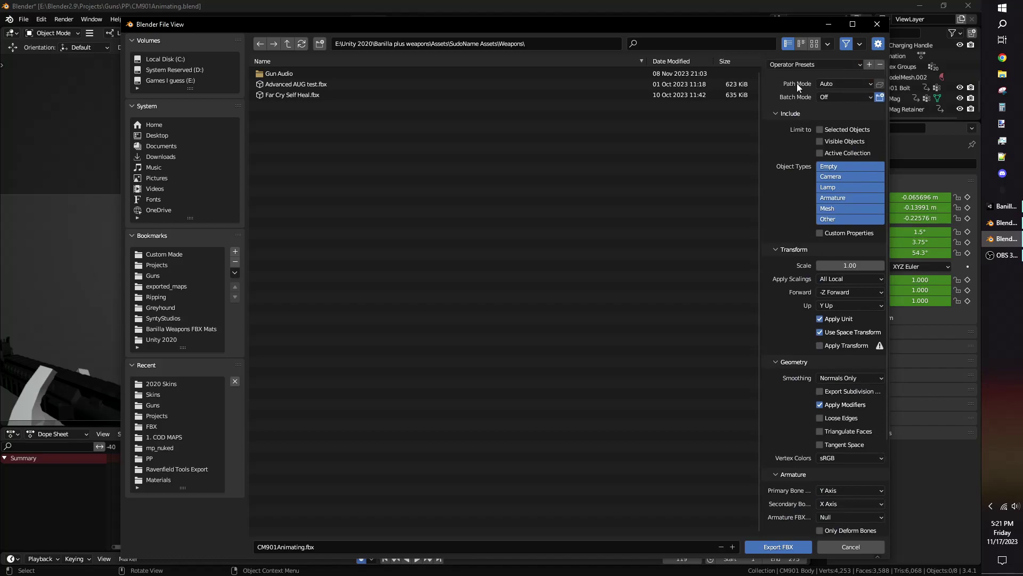
- Load the Weapon FBX Export preset and export the scene as CM901Animating.fbx into the Unity project's Weapons folder
{"action": "left_click", "coordinate": [799, 65]}
{"action": "left_click", "coordinate": [798, 103]}
{"action": "scroll", "coordinate": [810, 187], "scroll_direction": "down", "scroll_amount": 5}
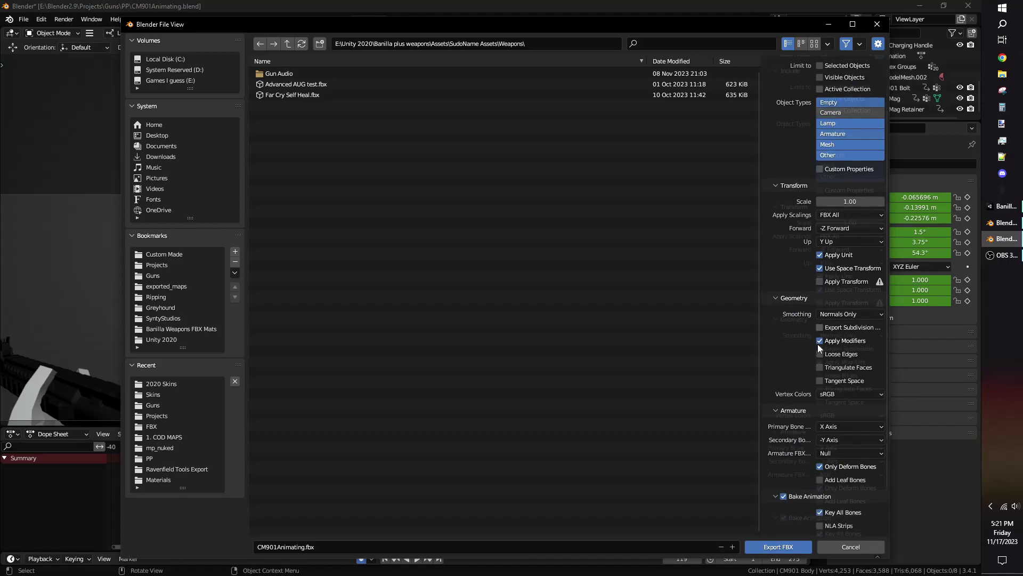
{"action": "left_click", "coordinate": [778, 546]}
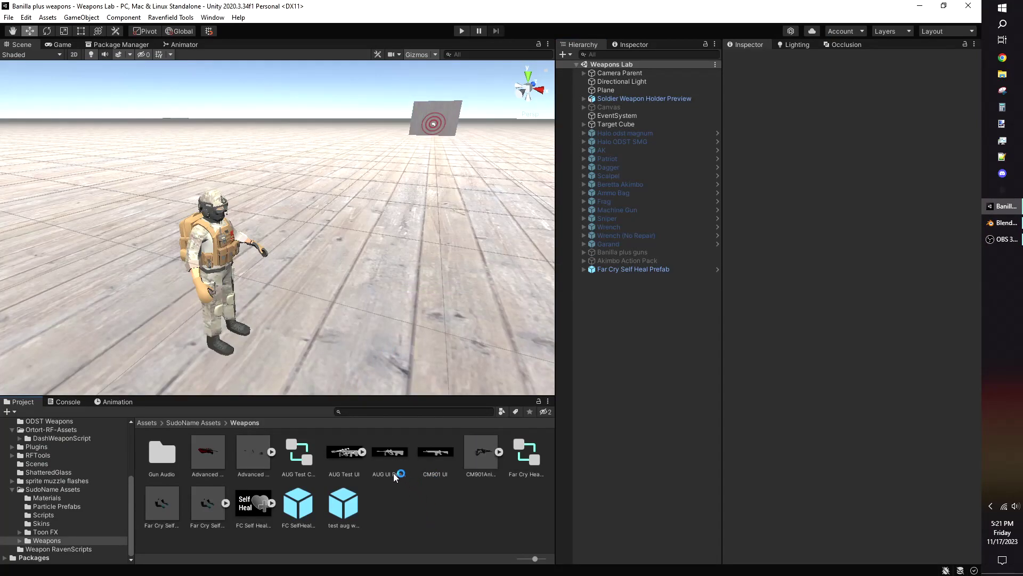
- In Unity, change the CM901 UI image's texture type to Sprite (2D and UI) and apply the import settings
{"action": "left_click", "coordinate": [442, 454]}
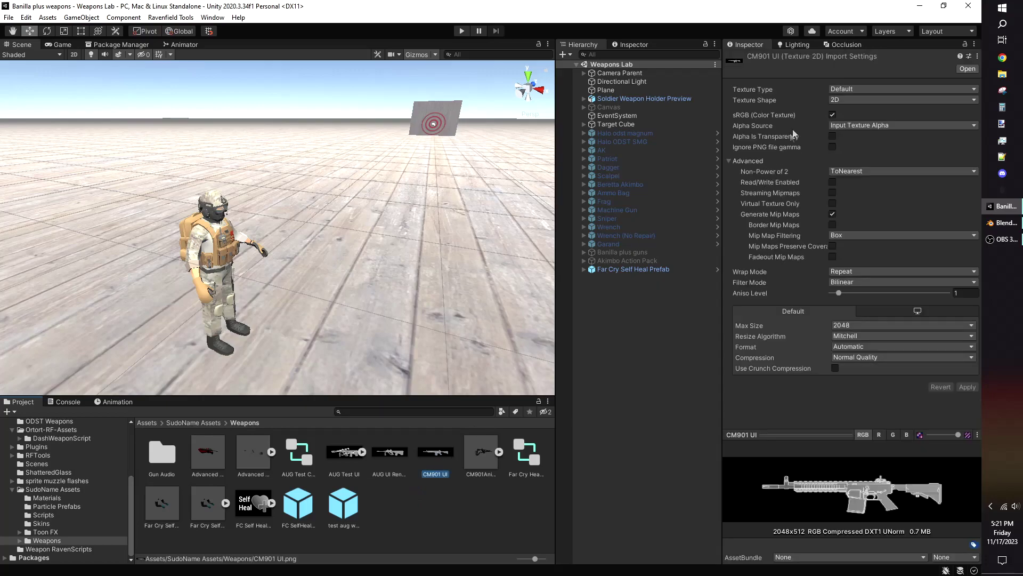
{"action": "left_click", "coordinate": [843, 93]}
{"action": "left_click", "coordinate": [850, 133]}
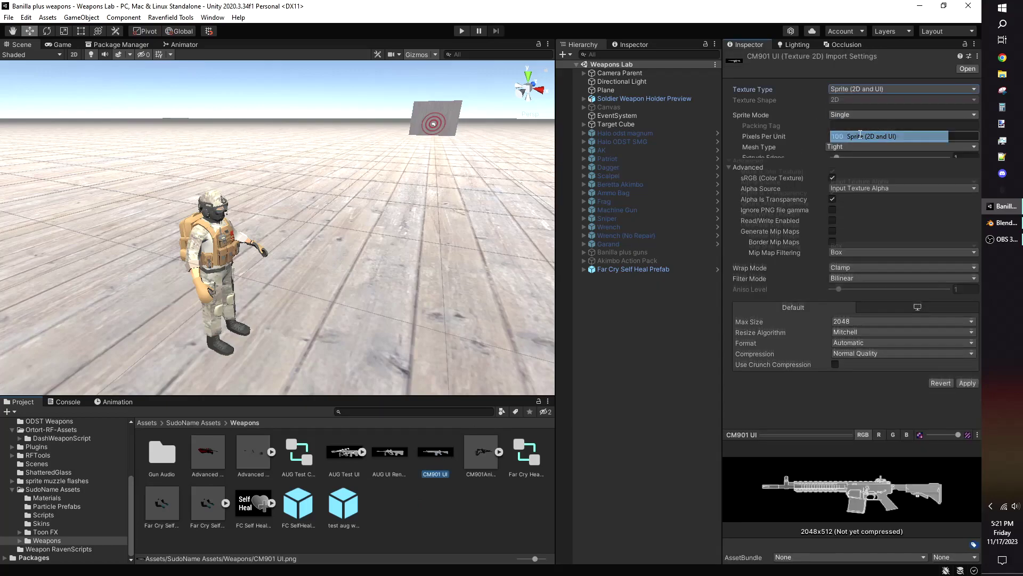
{"action": "left_click", "coordinate": [965, 397]}
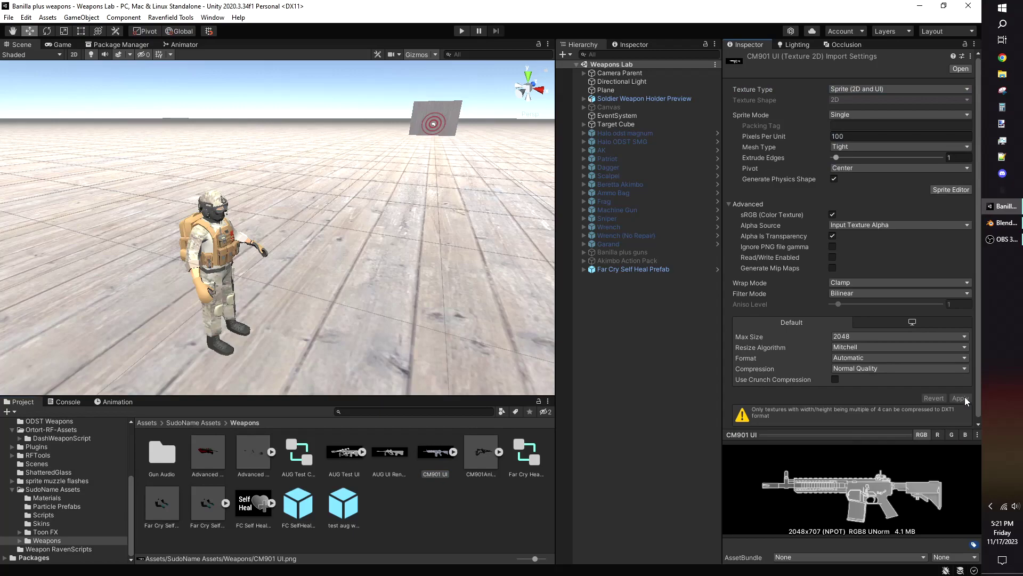
{"action": "left_click", "coordinate": [474, 453]}
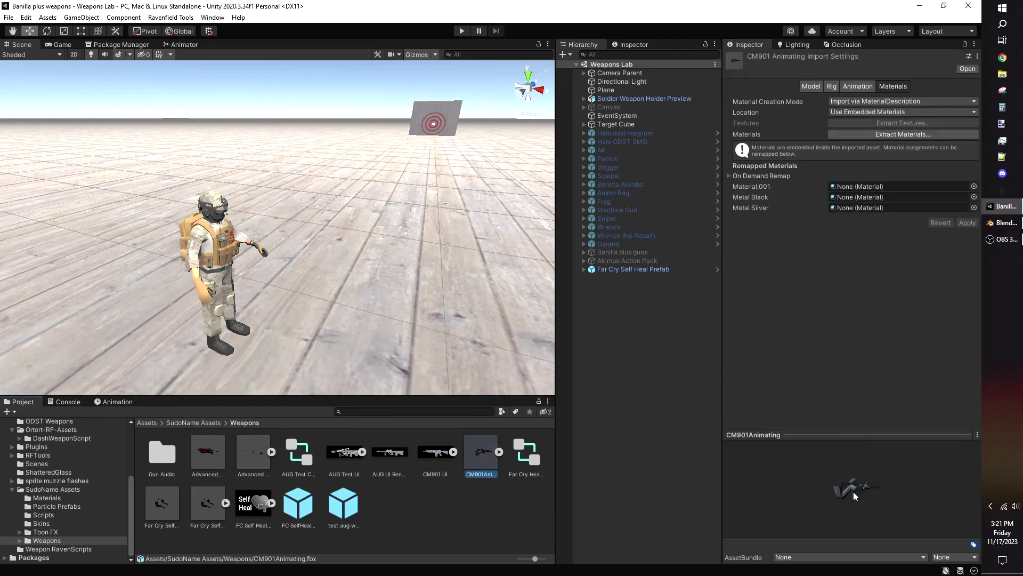
{"action": "left_click_drag", "start_coordinate": [853, 496], "coordinate": [918, 487]}
{"action": "left_click", "coordinate": [973, 197]}
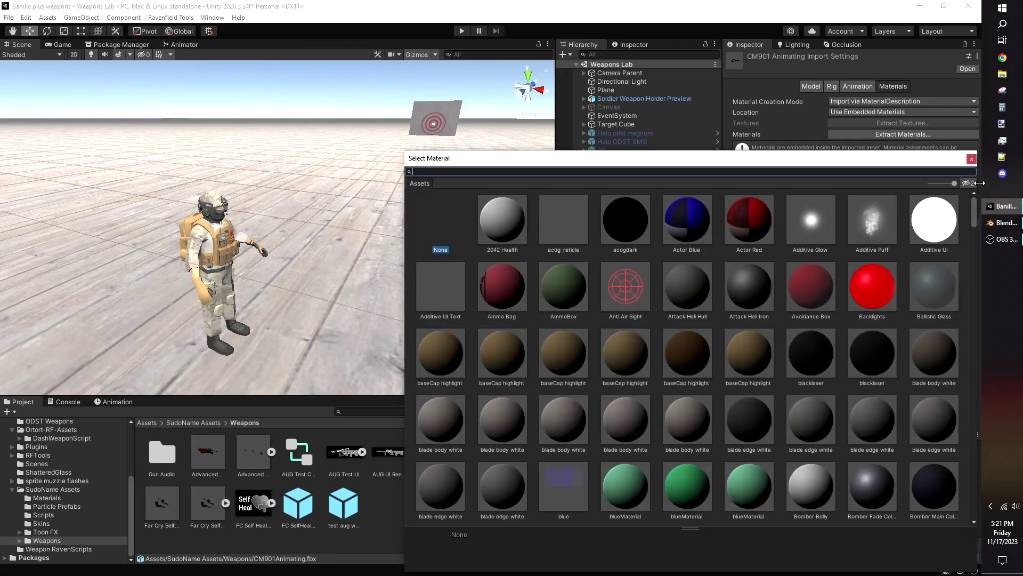
{"action": "left_click", "coordinate": [972, 159]}
- Create a new material named CM901 Metal Black in the Weapons folder
{"action": "right_click", "coordinate": [429, 510]}
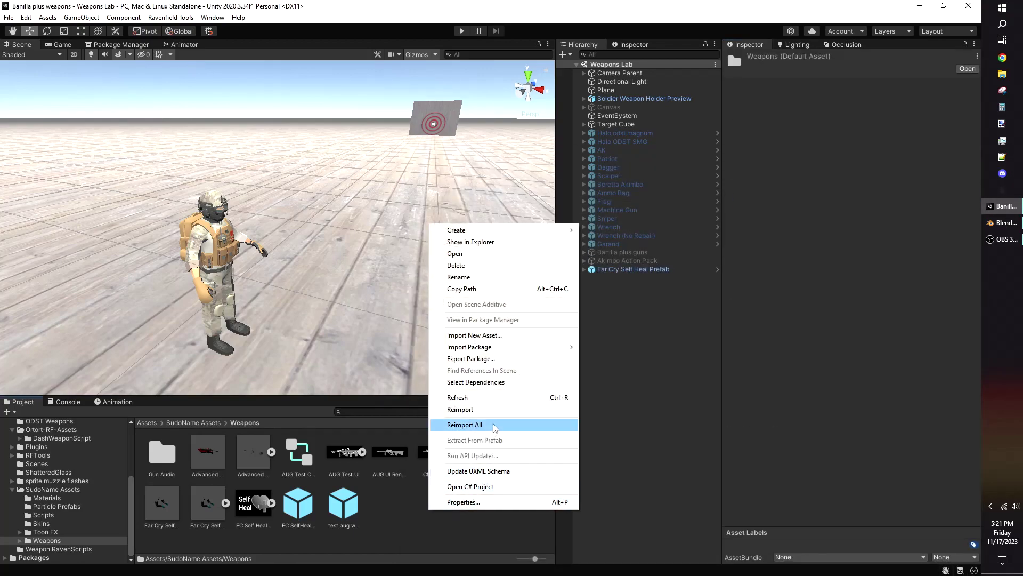
{"action": "mouse_move", "coordinate": [530, 230]}
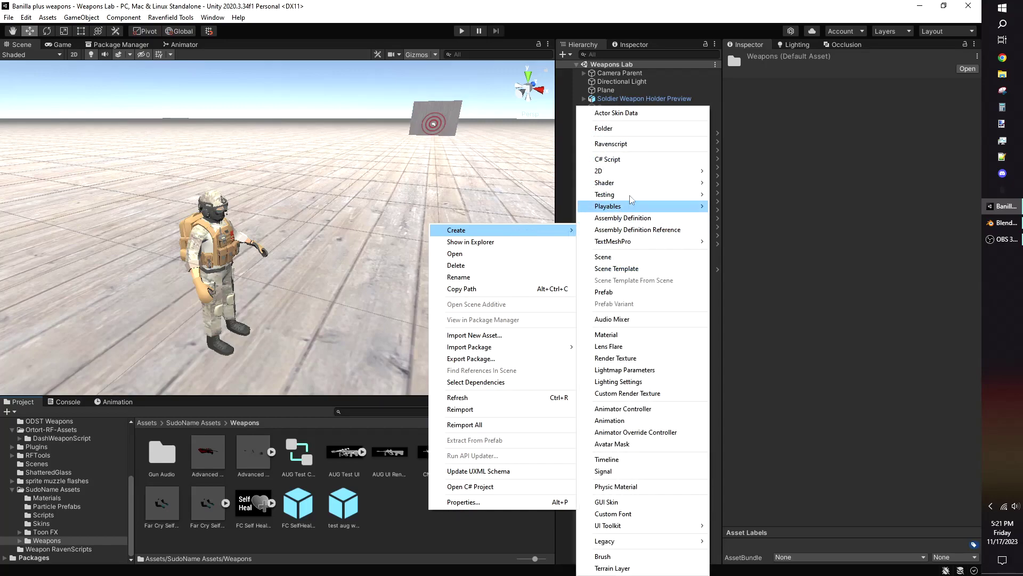
{"action": "left_click", "coordinate": [607, 335]}
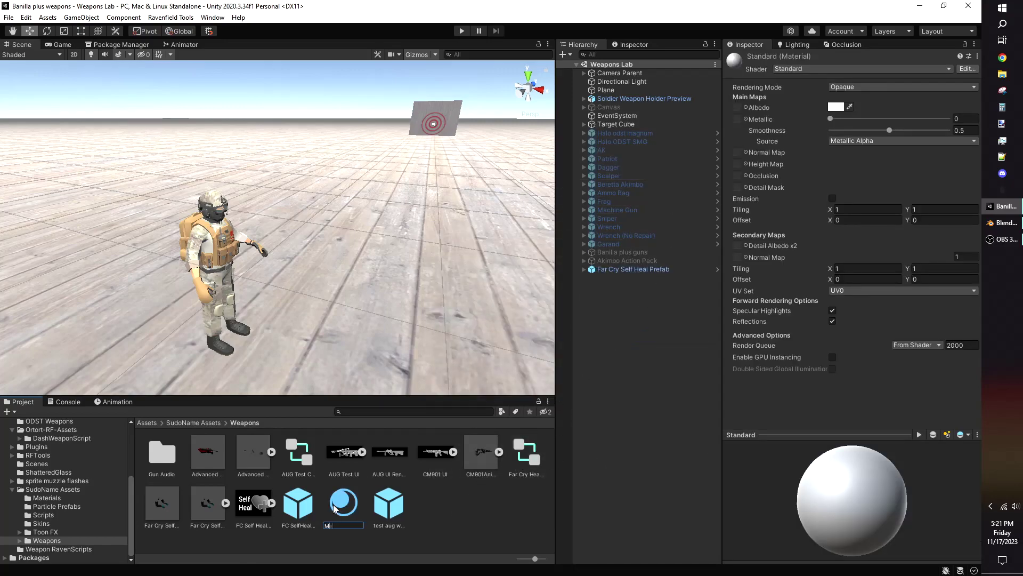
{"action": "key", "text": "Return"}
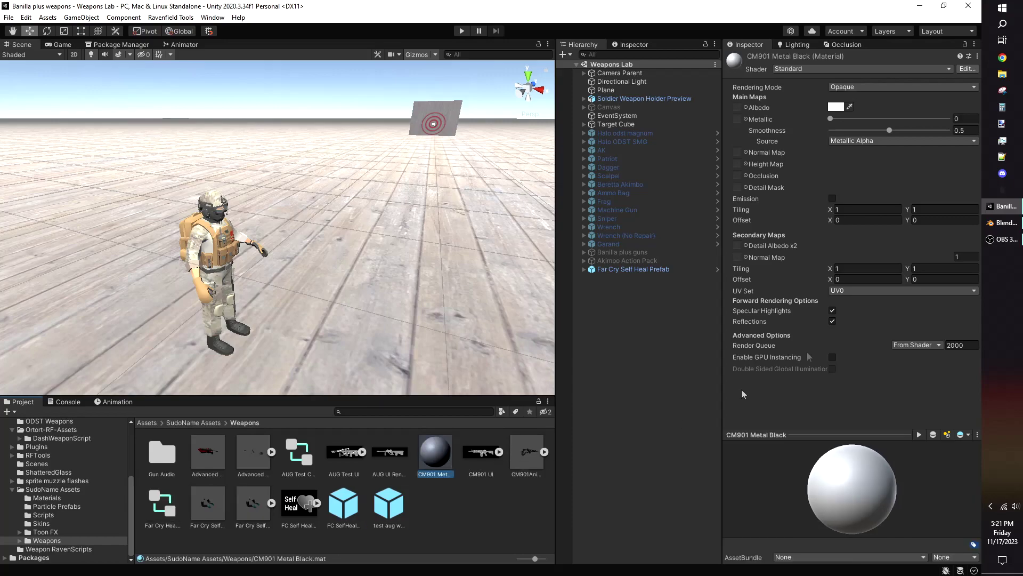
- Give CM901 Metal Black a near-black 070707 albedo, metallic 0.175 and smoothness 0.3
{"action": "left_click", "coordinate": [837, 109]}
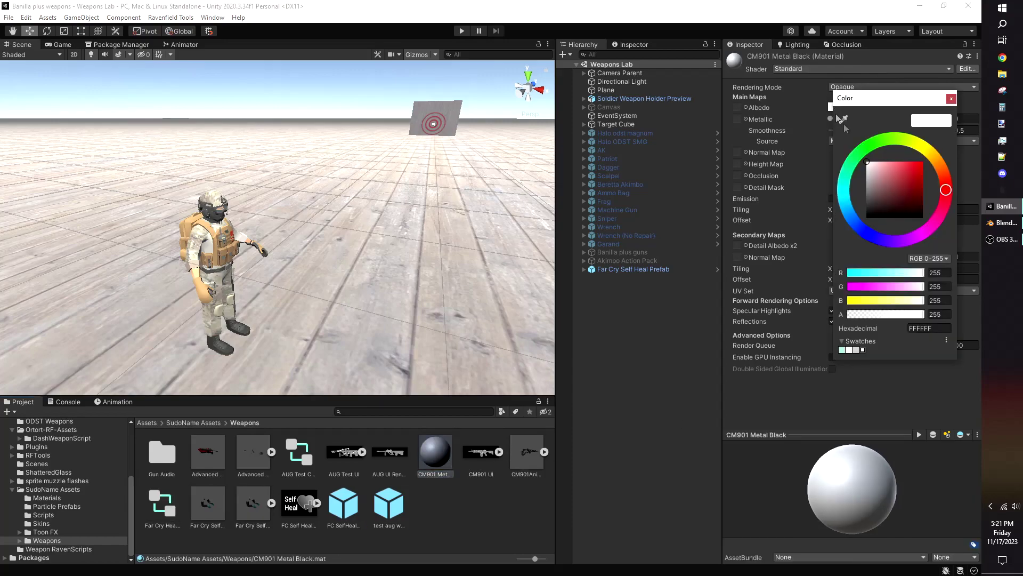
{"action": "left_click_drag", "start_coordinate": [876, 209], "coordinate": [867, 216]}
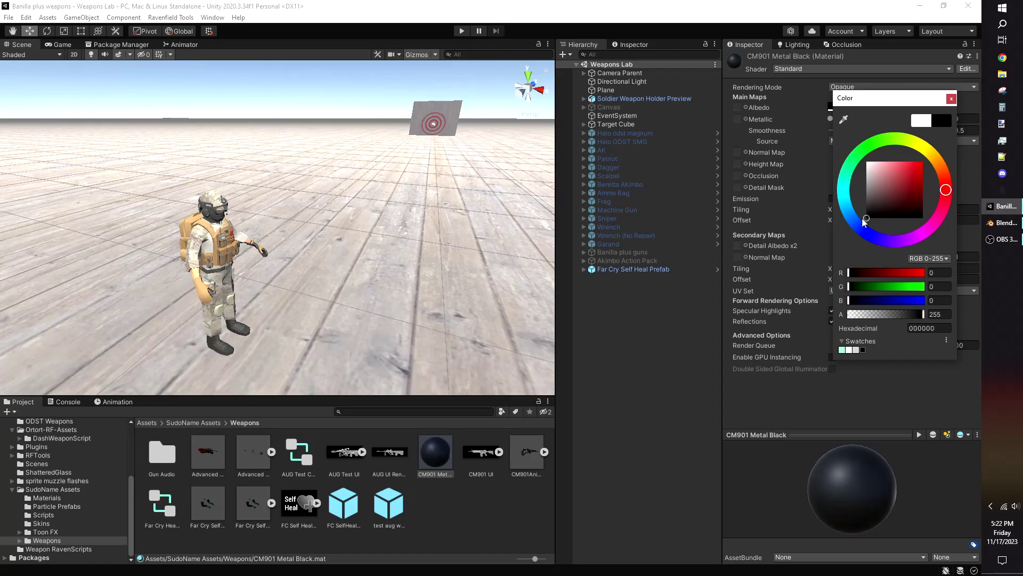
{"action": "left_click", "coordinate": [950, 99]}
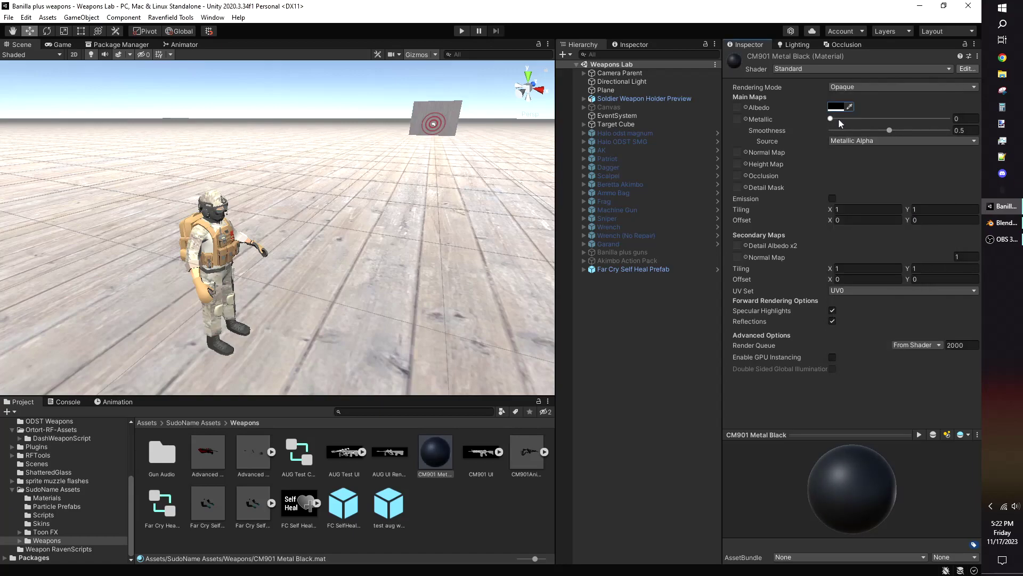
{"action": "mouse_move", "coordinate": [839, 119]}
{"action": "left_mouse_down"}
{"action": "mouse_move", "coordinate": [866, 133]}
{"action": "mouse_move", "coordinate": [851, 120]}
{"action": "left_mouse_up"}
{"action": "left_click", "coordinate": [864, 130]}
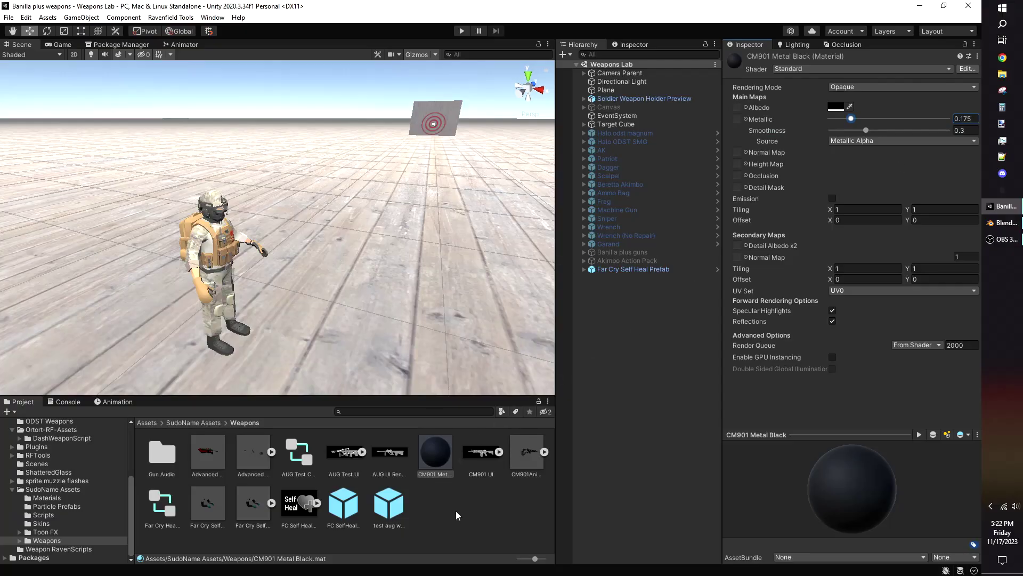
- Remap the CM901Animating model's Metal Black slot to the CM901 Metal Black material and apply the change
{"action": "left_click", "coordinate": [526, 452]}
{"action": "left_click_drag", "start_coordinate": [434, 454], "coordinate": [858, 198]}
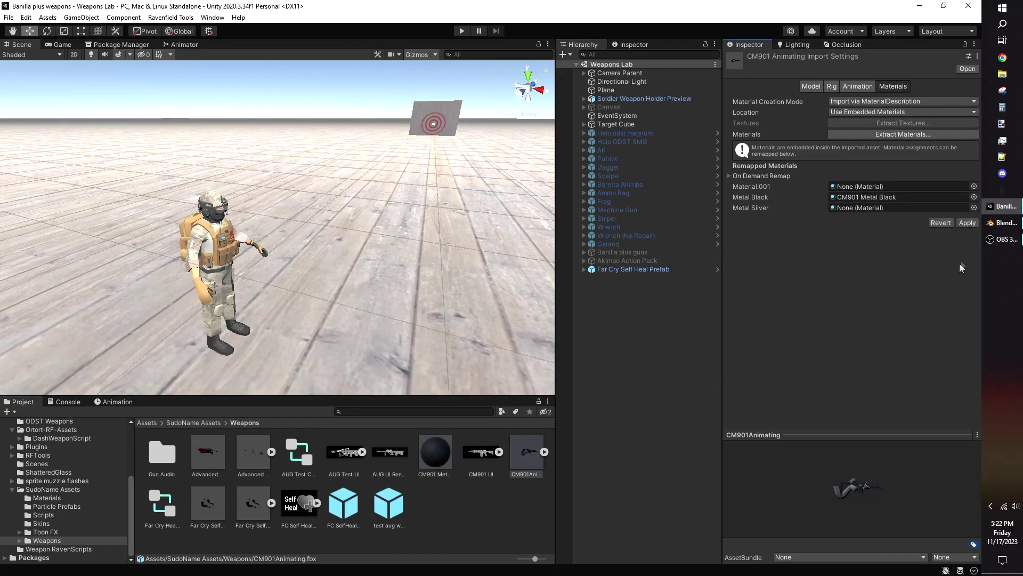
{"action": "left_click", "coordinate": [967, 223]}
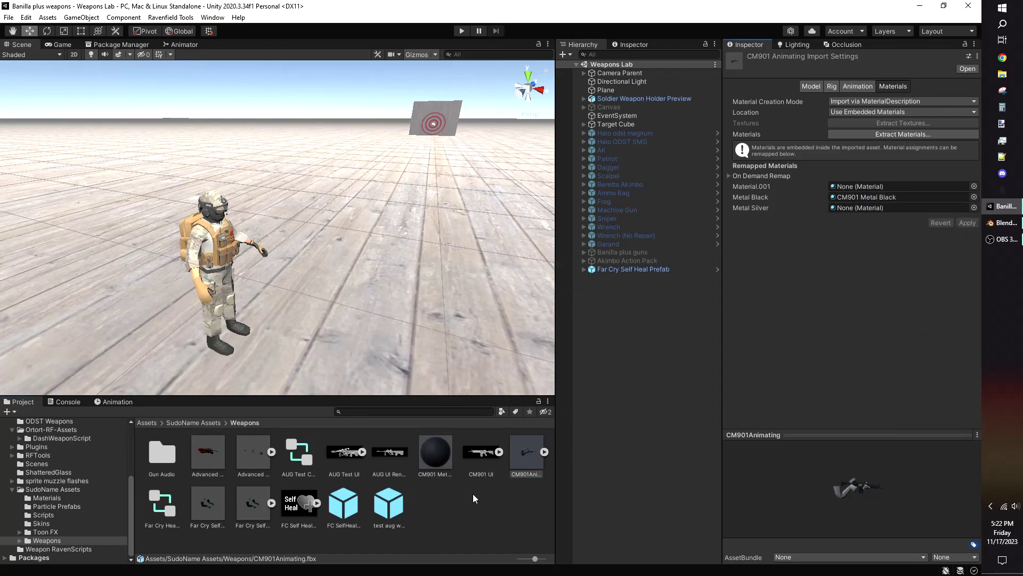
- Duplicate CM901 Metal Black as CM901 Metal Silver, giving the copy a grey 505050 albedo and a higher metallic value
{"action": "left_click", "coordinate": [442, 458]}
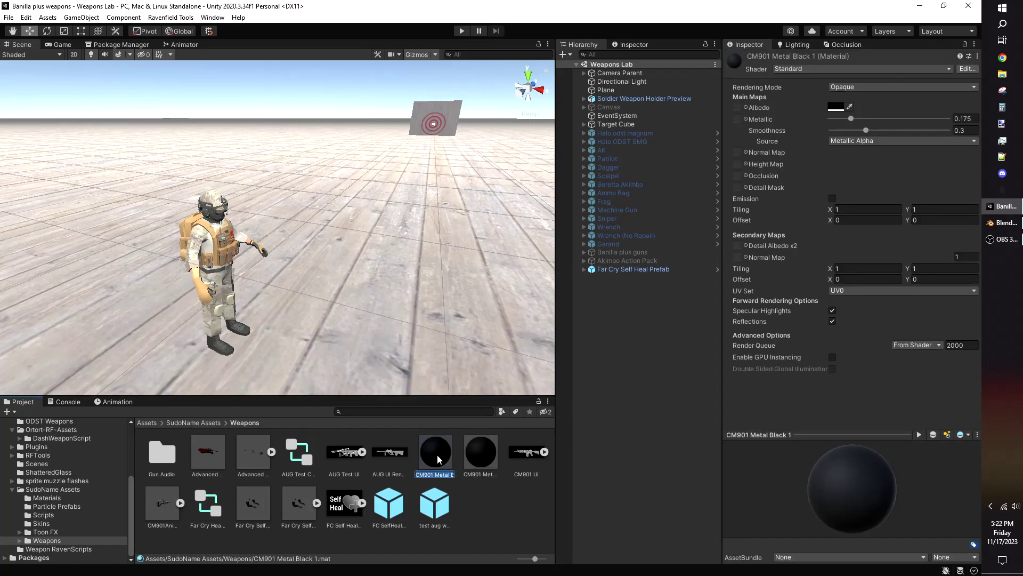
{"action": "left_click", "coordinate": [481, 453]}
{"action": "left_click", "coordinate": [836, 106]}
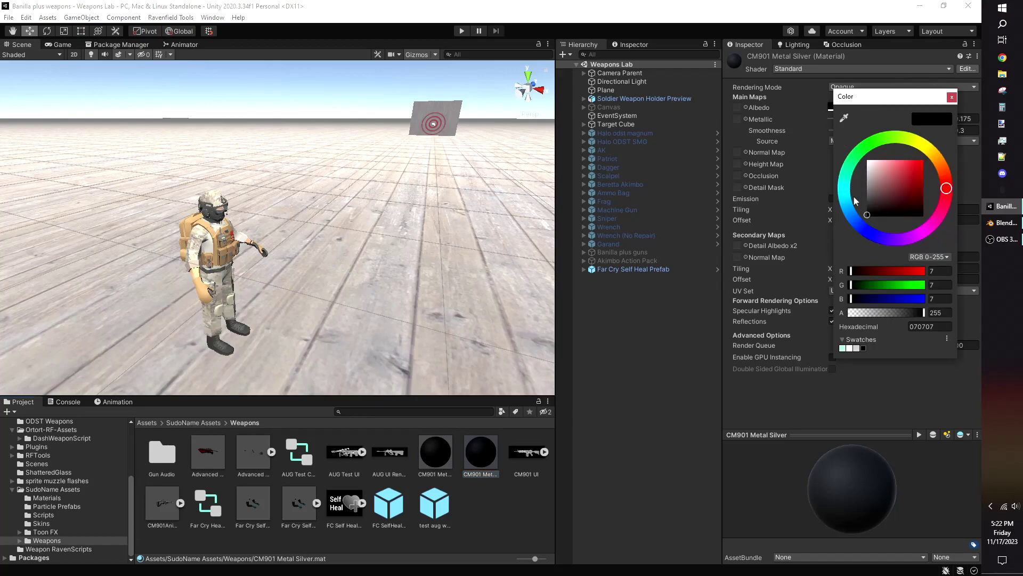
{"action": "left_click_drag", "start_coordinate": [870, 199], "coordinate": [860, 199]}
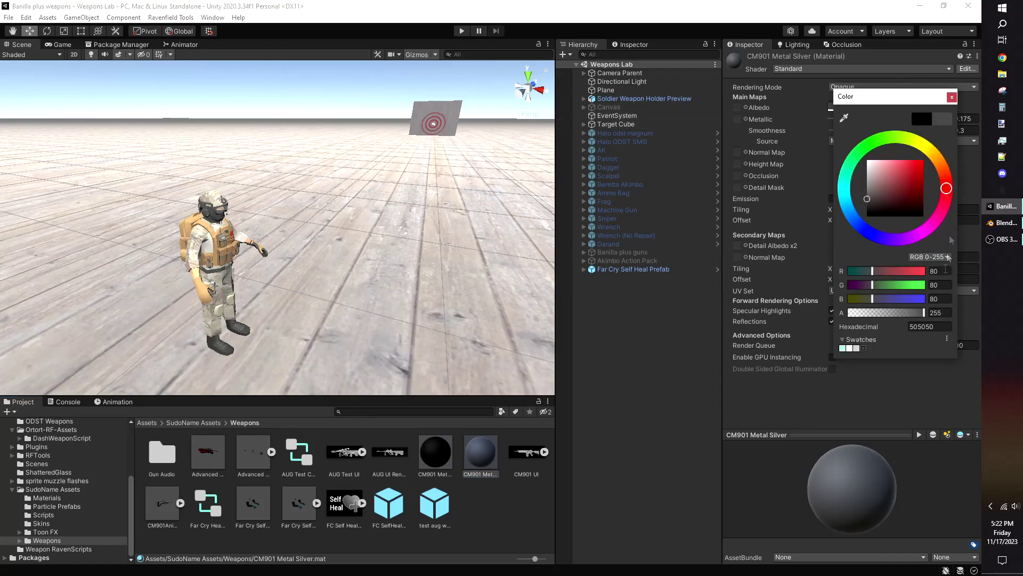
{"action": "left_click", "coordinate": [952, 96]}
{"action": "left_click_drag", "start_coordinate": [849, 119], "coordinate": [879, 133]}
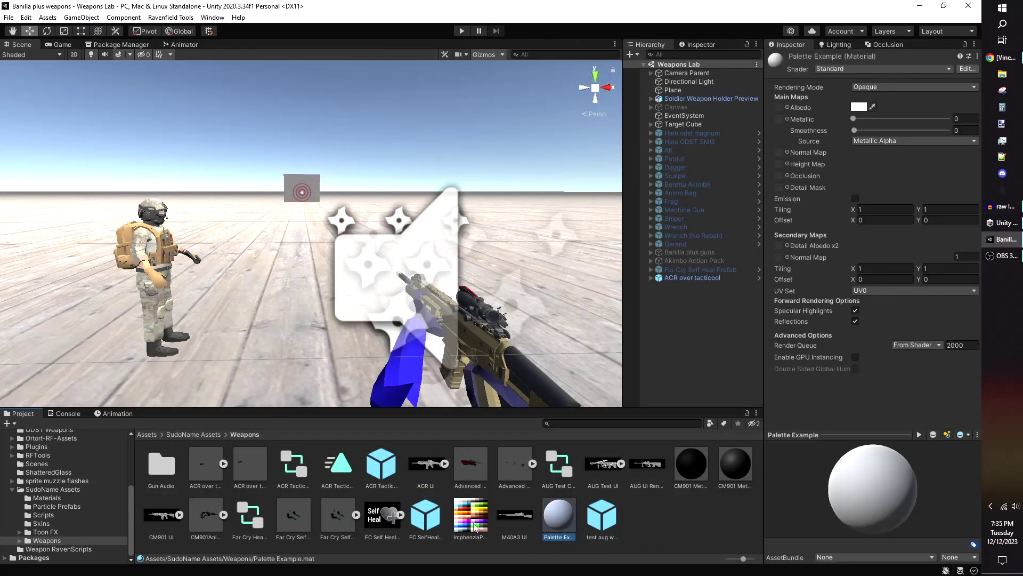
- Assign the color palette texture to the albedo map of the Palette Example material
{"action": "left_click_drag", "start_coordinate": [470, 515], "coordinate": [777, 111]}
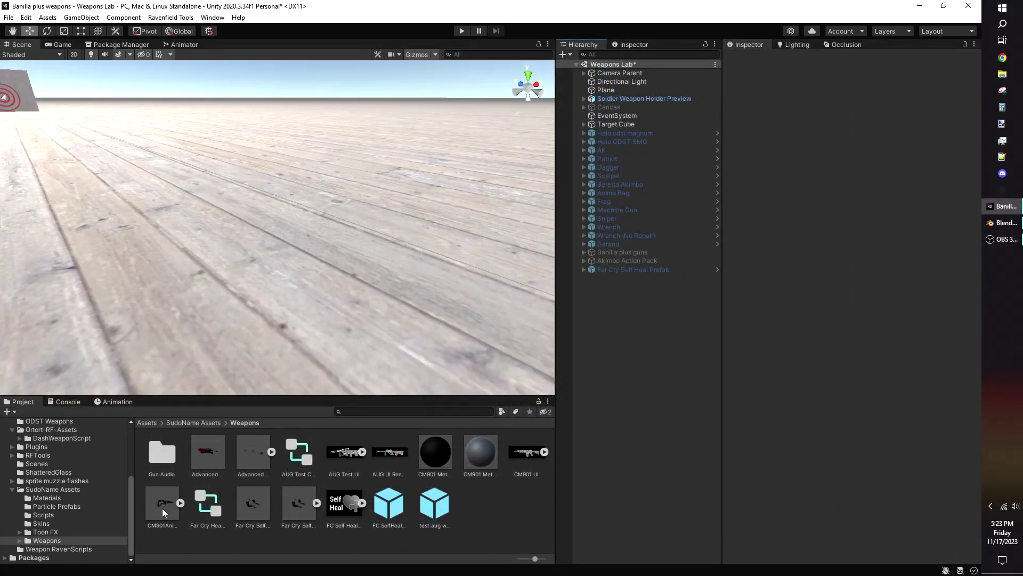
- Set the CM901Animating rig's avatar definition to Create From This Model and apply it
{"action": "left_click", "coordinate": [162, 508]}
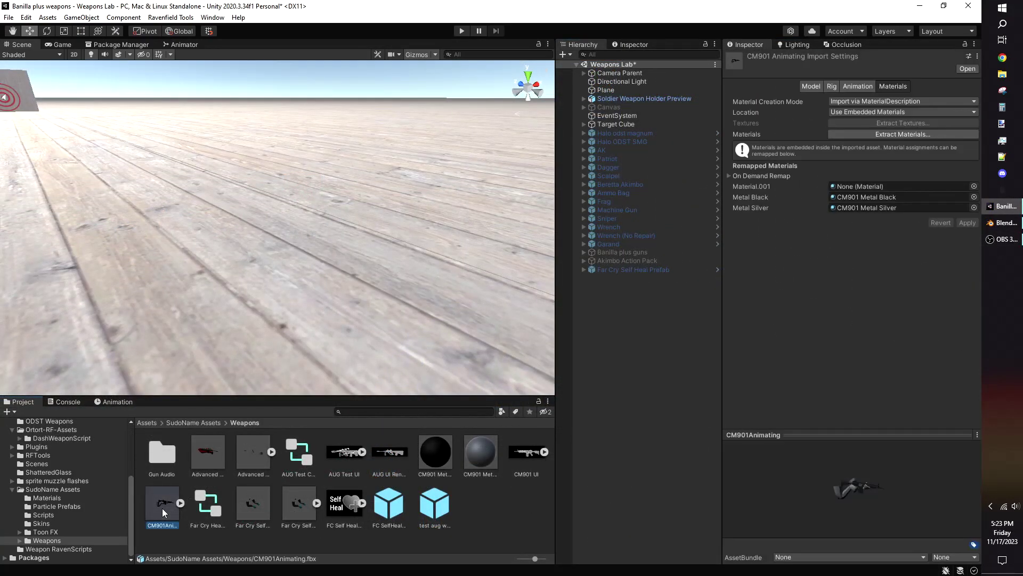
{"action": "left_click", "coordinate": [820, 88]}
{"action": "left_click", "coordinate": [832, 88]}
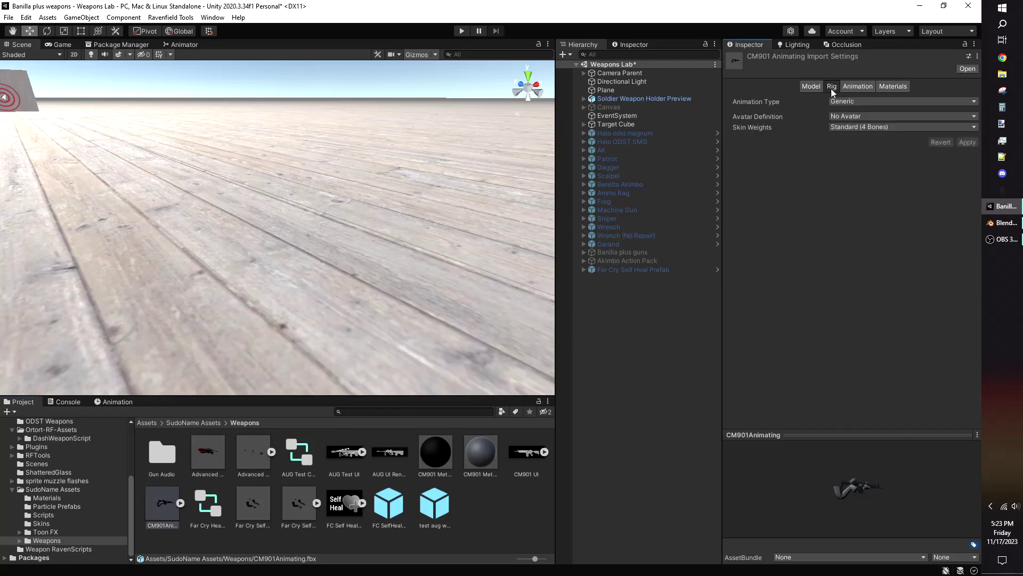
{"action": "left_click", "coordinate": [848, 115]}
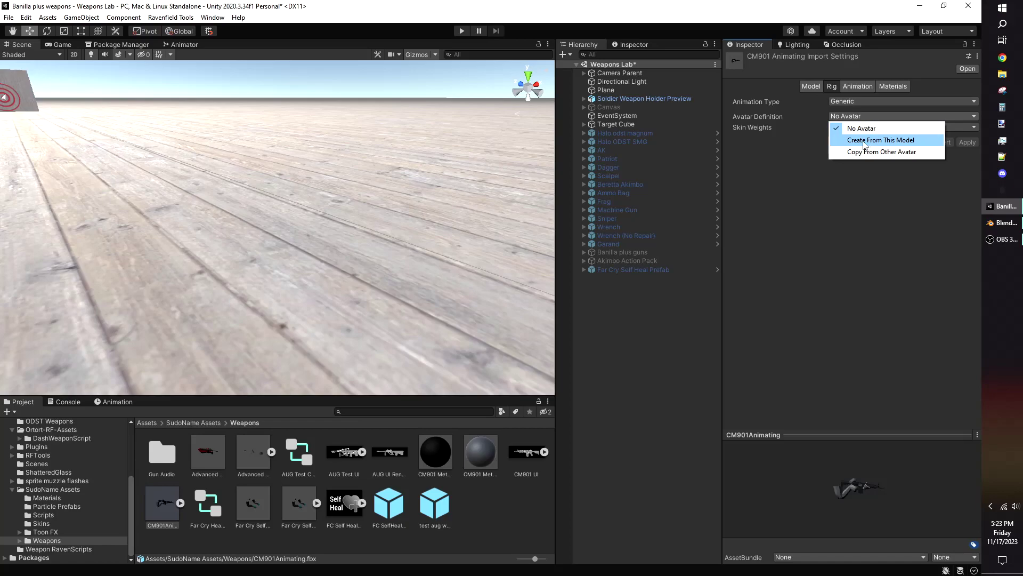
{"action": "left_click", "coordinate": [869, 140]}
{"action": "left_click", "coordinate": [967, 162]}
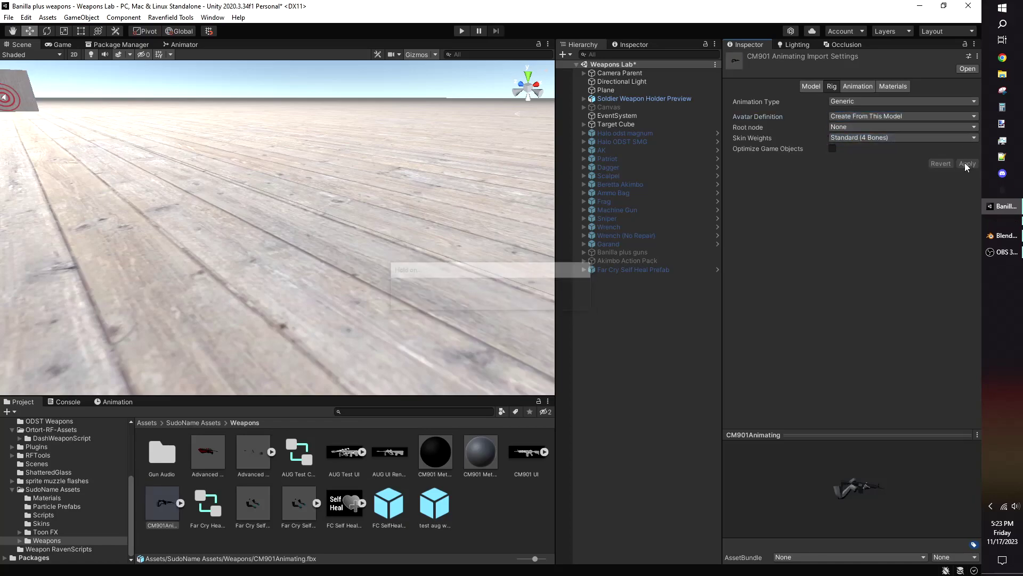
- Turn off animation compression and curve resampling in the CM901Animating animation import settings and apply the changes
{"action": "left_click", "coordinate": [865, 84]}
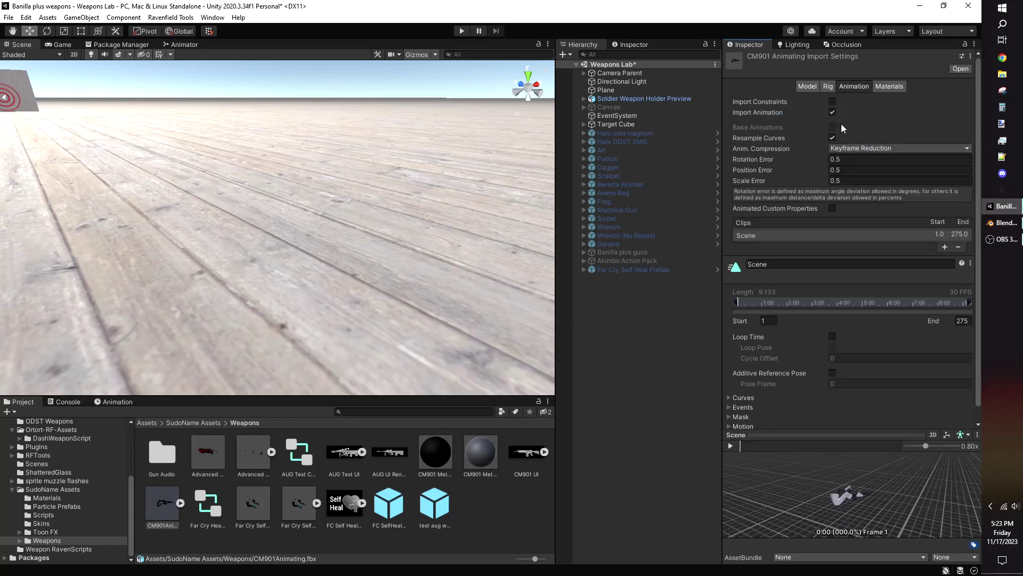
{"action": "left_click", "coordinate": [839, 147]}
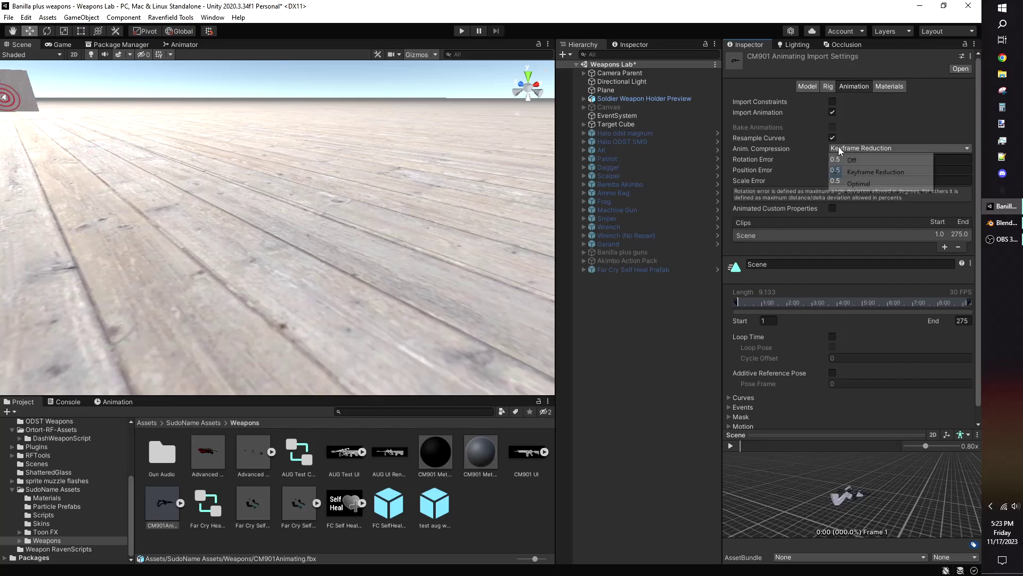
{"action": "left_click", "coordinate": [842, 156]}
{"action": "left_click", "coordinate": [832, 137]}
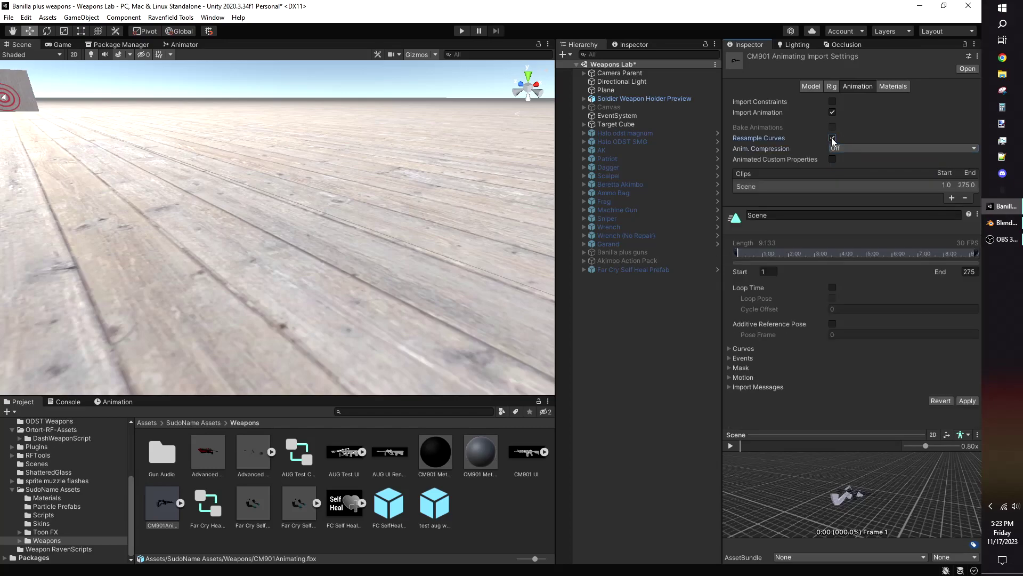
{"action": "left_click", "coordinate": [967, 400]}
{"action": "scroll", "coordinate": [827, 514], "scroll_direction": "up", "scroll_amount": 5}
{"action": "right_click_drag", "start_coordinate": [832, 512], "coordinate": [880, 501]}
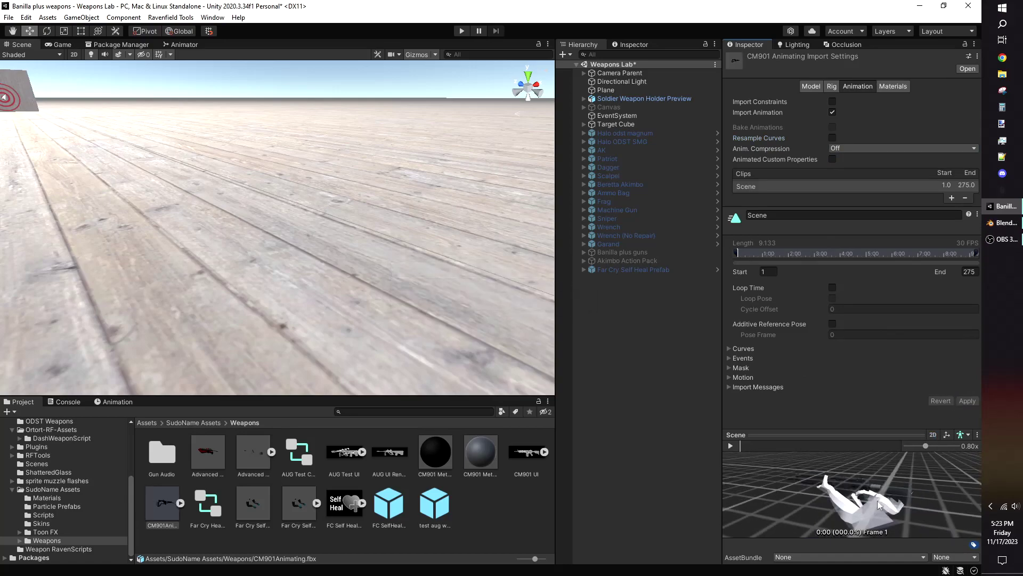
- Switch to Blender, select the CM901 body and examine the opening frames of the timeline to identify the idle pose's frame range
{"action": "left_click", "coordinate": [995, 223]}
{"action": "left_click", "coordinate": [201, 447]}
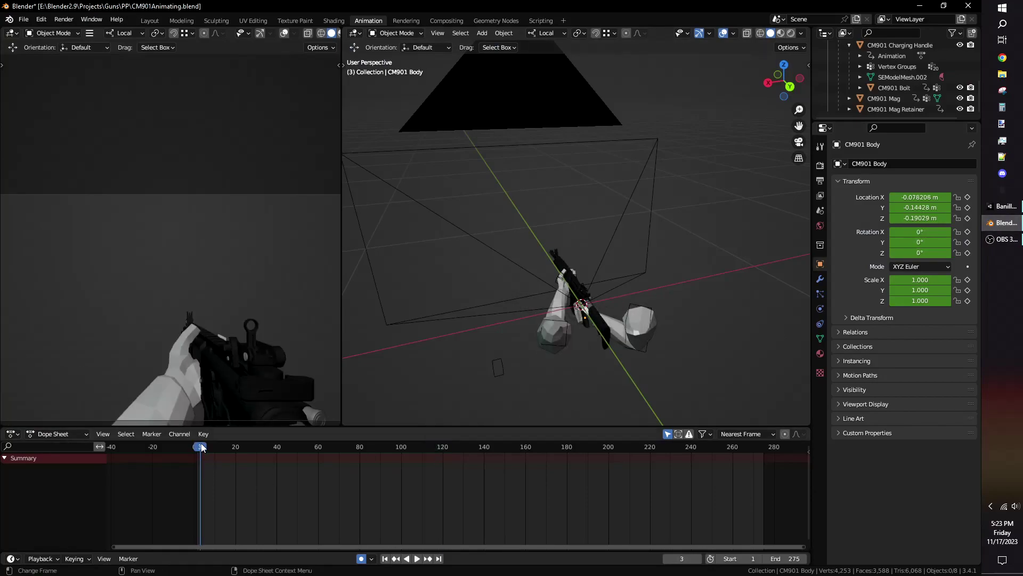
{"action": "left_click_drag", "start_coordinate": [202, 447], "coordinate": [197, 449]}
{"action": "left_click", "coordinate": [612, 344]}
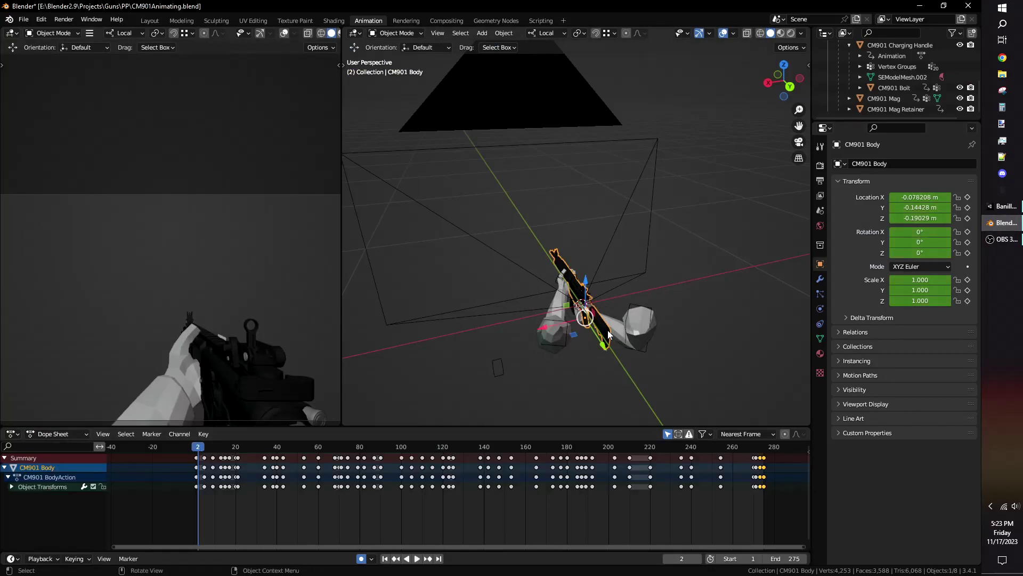
{"action": "middle_click_drag", "start_coordinate": [612, 344], "coordinate": [591, 320]}
{"action": "scroll", "coordinate": [450, 493], "scroll_direction": "up", "scroll_amount": 3}
{"action": "middle_click_drag", "start_coordinate": [450, 494], "coordinate": [452, 496]}
{"action": "scroll", "coordinate": [452, 494], "scroll_direction": "up", "scroll_amount": 5}
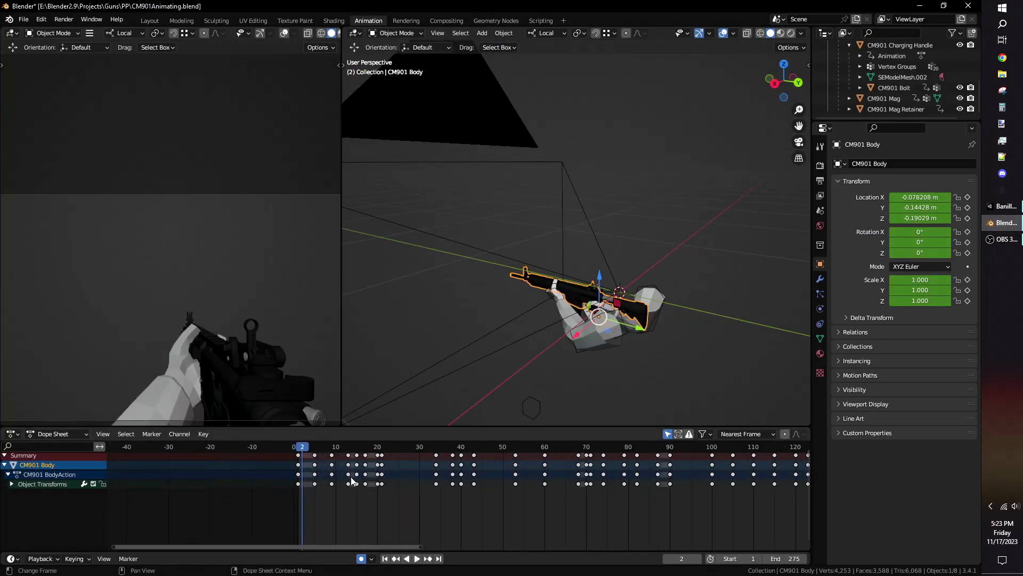
{"action": "left_click", "coordinate": [299, 448]}
{"action": "key", "text": "space"}
{"action": "left_click_drag", "start_coordinate": [301, 455], "coordinate": [310, 468]}
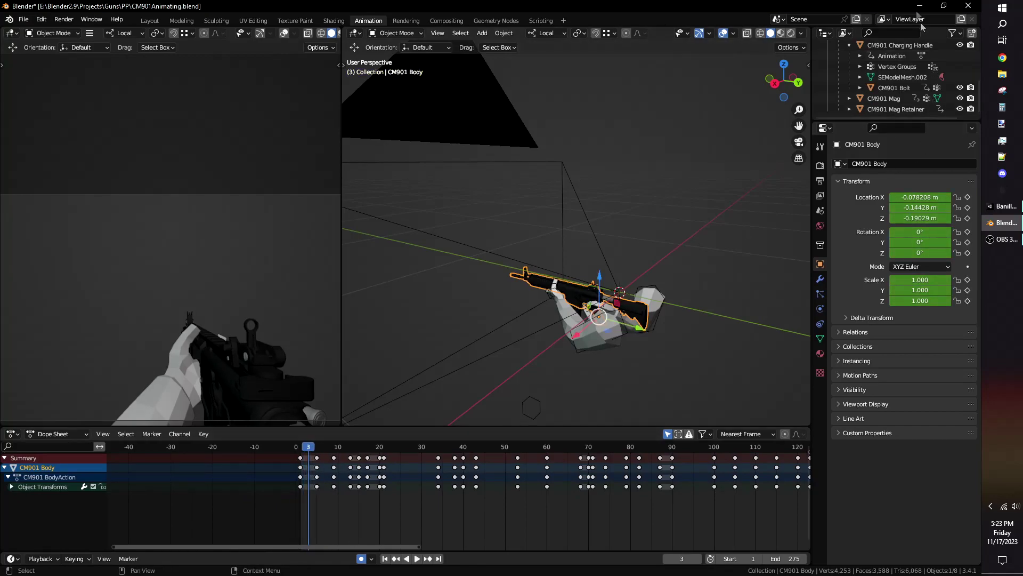
- Switch back to Unity and rename the Scene clip as CM901 Idle with end frame 2
{"action": "left_click", "coordinate": [919, 6]}
{"action": "left_click", "coordinate": [918, 217]}
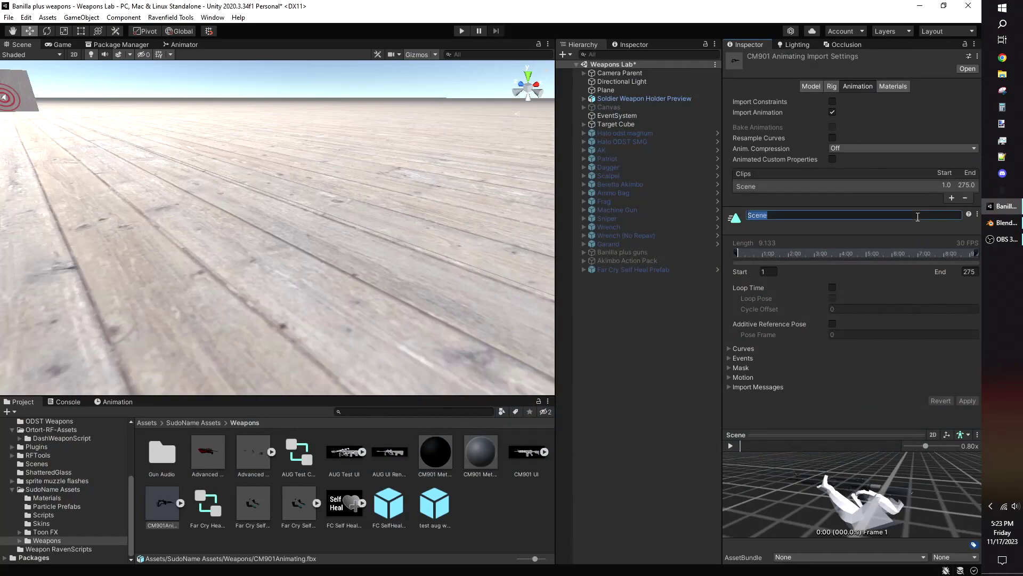
{"action": "type", "text": "CM901 Idle"}
{"action": "key", "text": "Tab"}
{"action": "key", "text": "Tab"}
{"action": "type", "text": "2"}
- Add a second animation clip and name it CM901 Aim
{"action": "left_click", "coordinate": [951, 197]}
{"action": "left_click", "coordinate": [866, 226]}
{"action": "type", "text": "CM901 "}
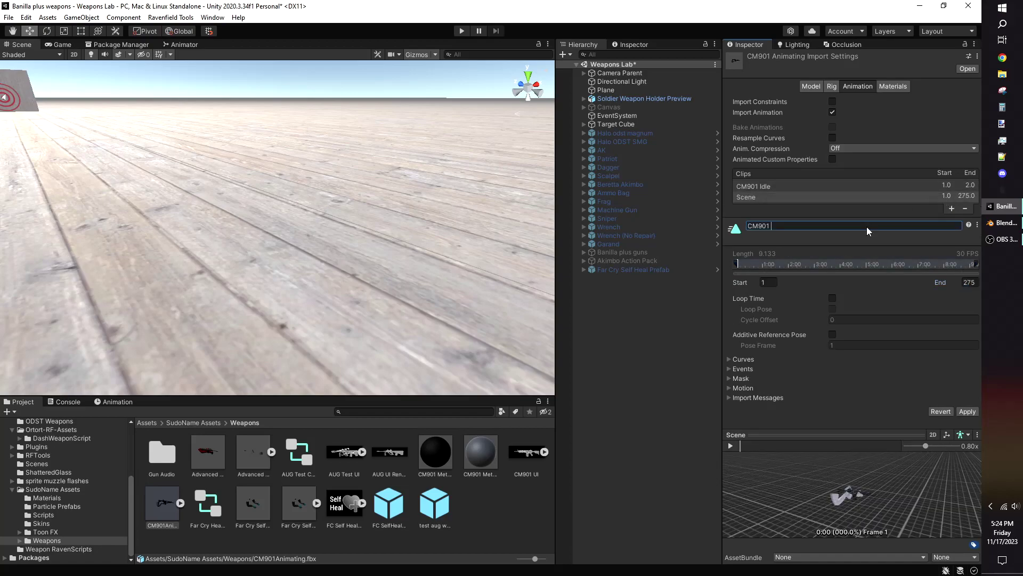
{"action": "type", "text": "Aim"}
- Switch to Blender and play the timeline to check the aiming animation's start and end frames
{"action": "left_click", "coordinate": [1003, 223]}
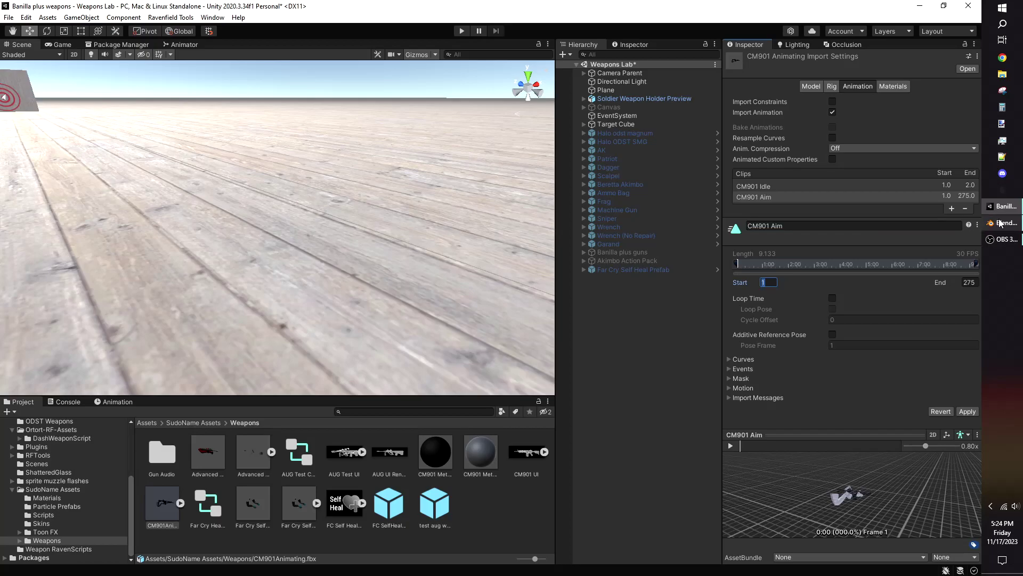
{"action": "left_click", "coordinate": [317, 450]}
{"action": "key", "text": "space"}
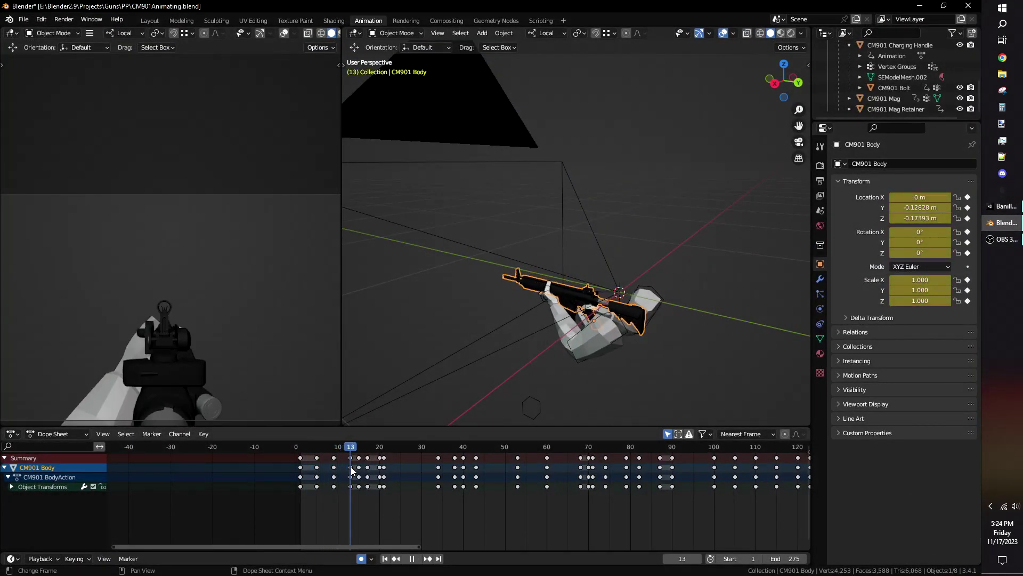
{"action": "mouse_move", "coordinate": [351, 466]}
{"action": "left_mouse_down"}
{"action": "mouse_move", "coordinate": [319, 471]}
{"action": "mouse_move", "coordinate": [352, 474]}
{"action": "left_mouse_up"}
- Return to Unity and set the CM901 Aim clip's range to frames 5 to 13
{"action": "left_click", "coordinate": [921, 5]}
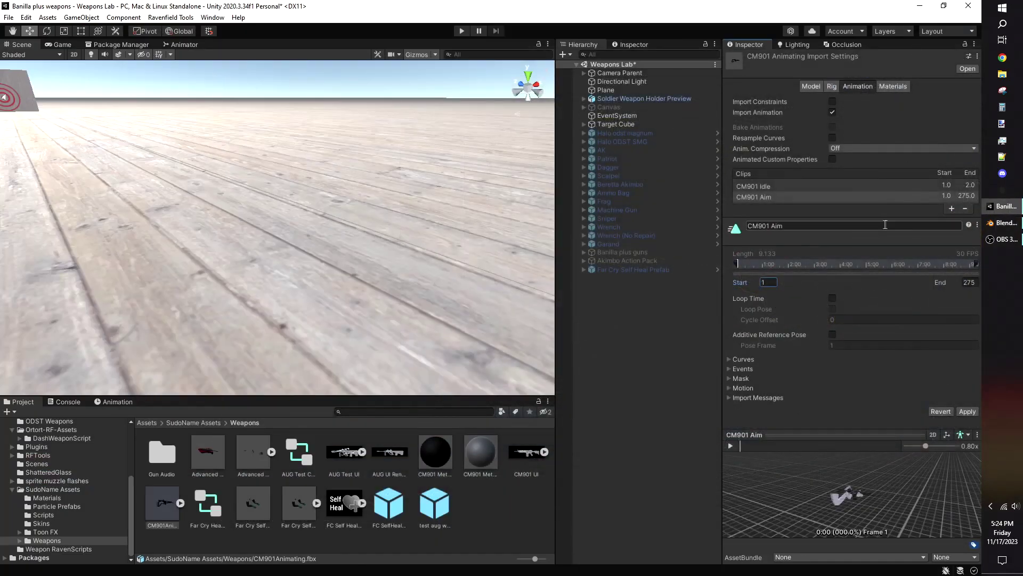
{"action": "type", "text": "5"}
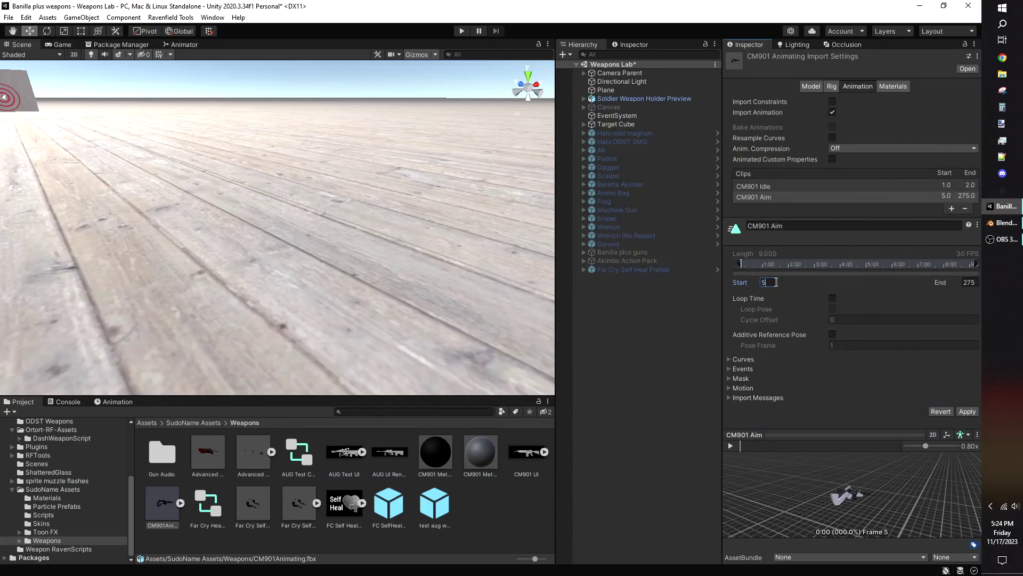
{"action": "key", "text": "Tab"}
{"action": "type", "text": "13"}
- Add a CM901 Aim ADS clip covering frames 13 to 14, checking the aimed pose in Blender's timeline
{"action": "left_click", "coordinate": [952, 208]}
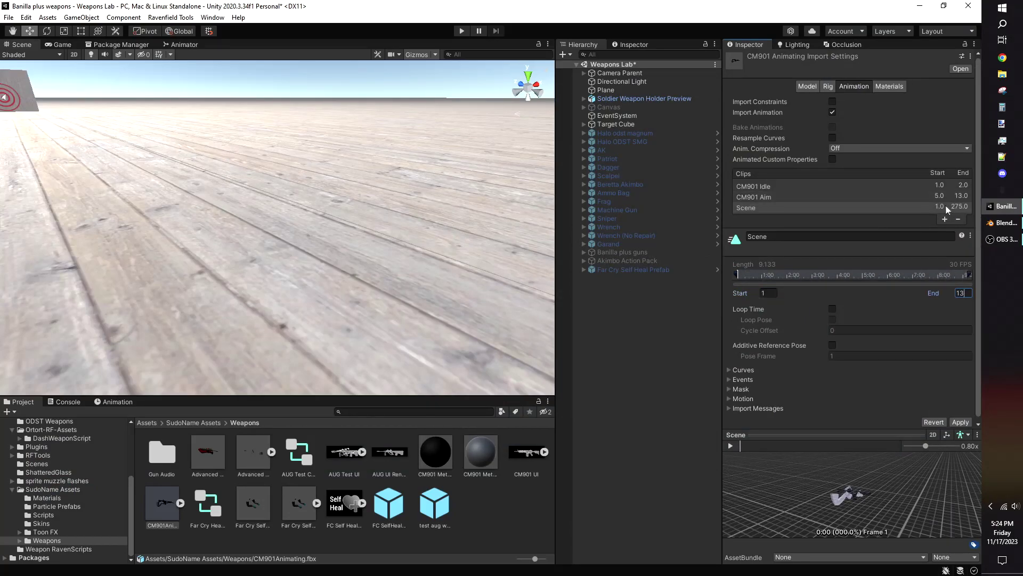
{"action": "left_click", "coordinate": [1005, 223]}
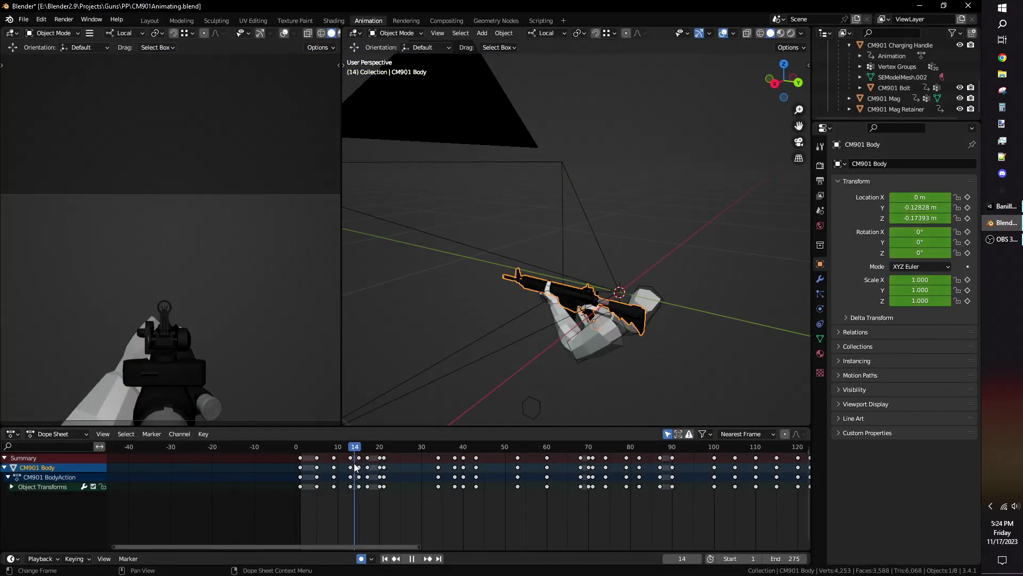
{"action": "key", "text": "i"}
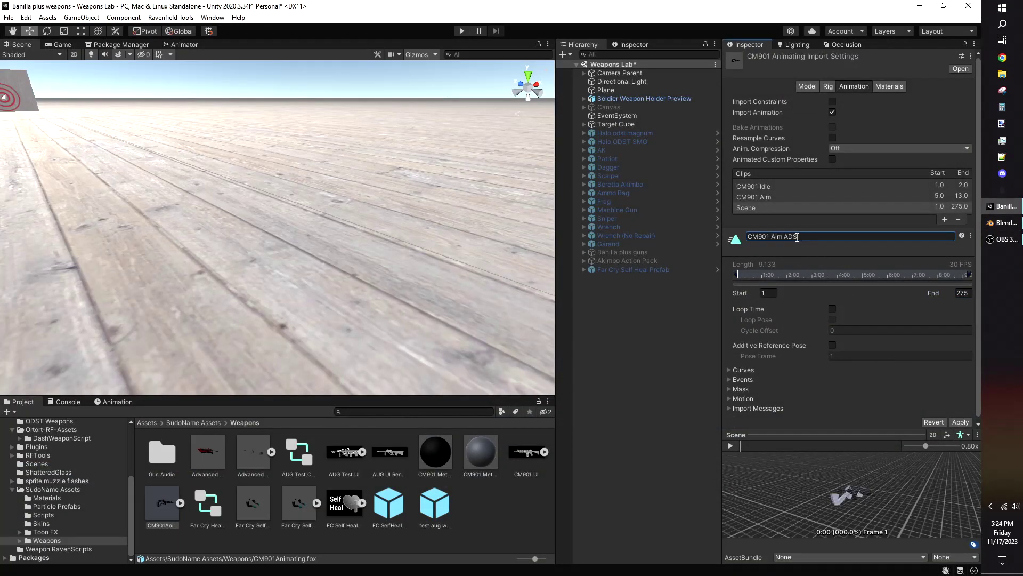
{"action": "key", "text": "Return"}
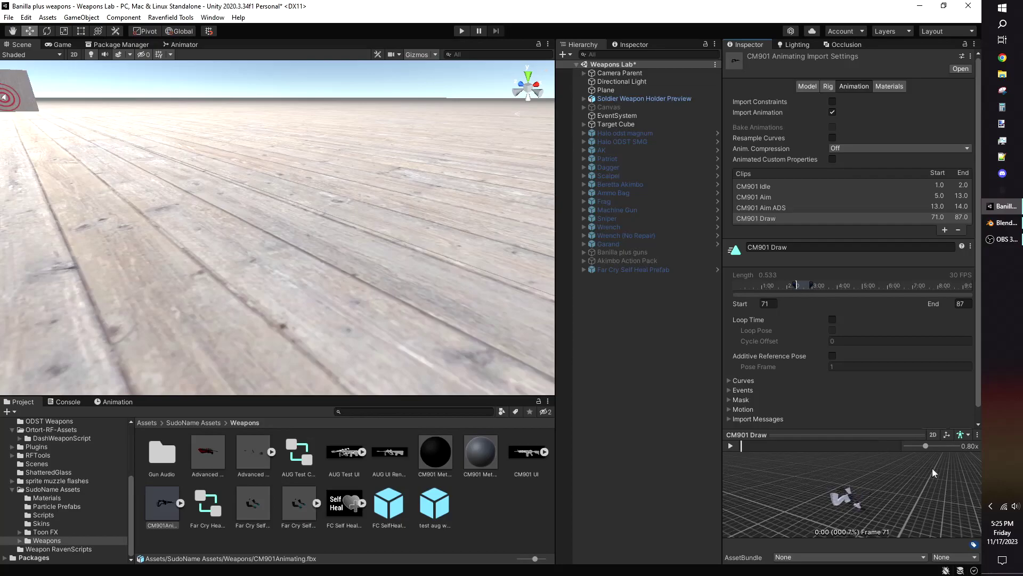
- Check the sprint animation's frames in Blender's timeline and add a CM901 Sprint clip for frames 90 to 100 in Unity
{"action": "left_click", "coordinate": [1005, 223]}
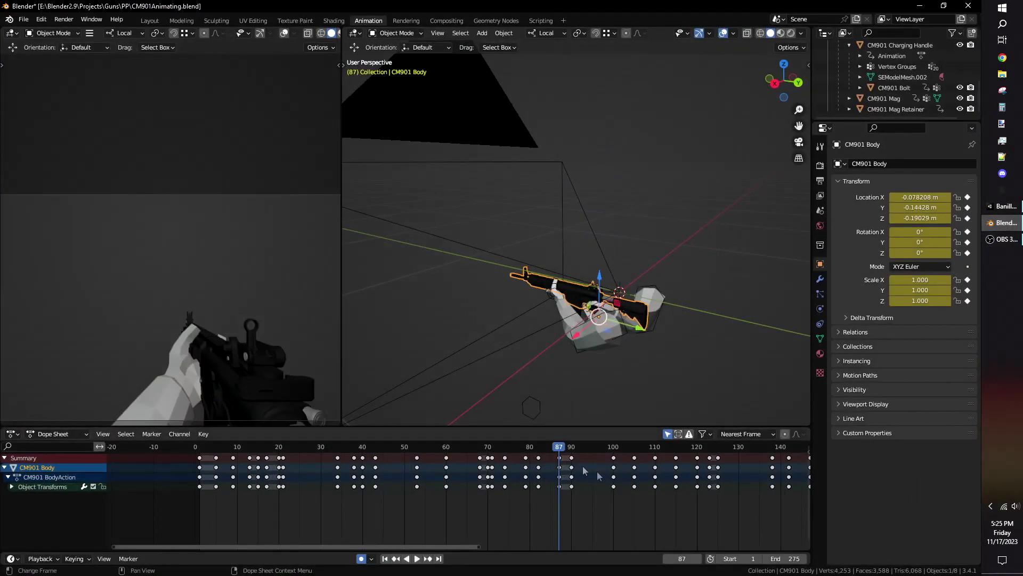
{"action": "middle_click_drag", "start_coordinate": [608, 479], "coordinate": [318, 484]}
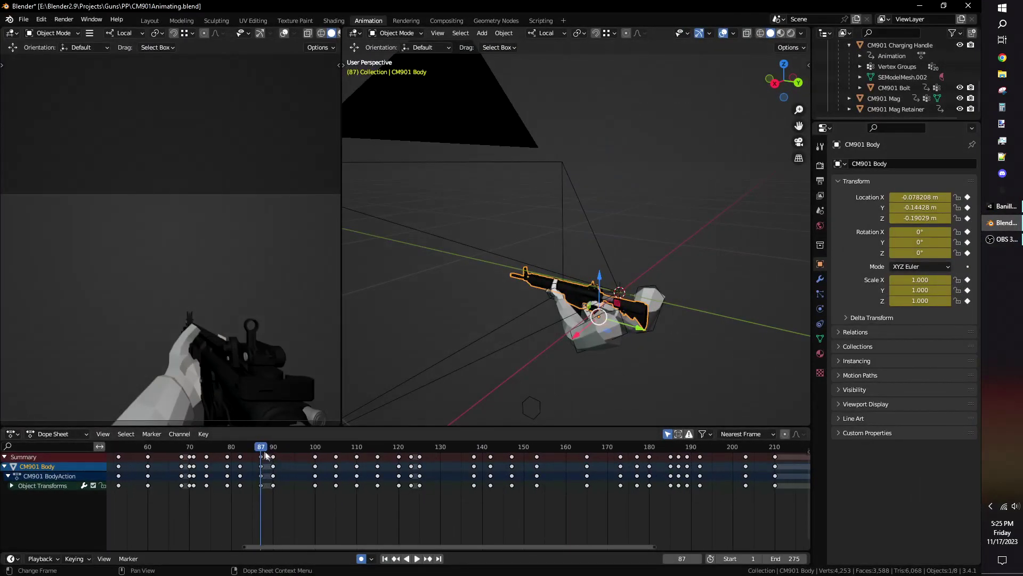
{"action": "key", "text": "space"}
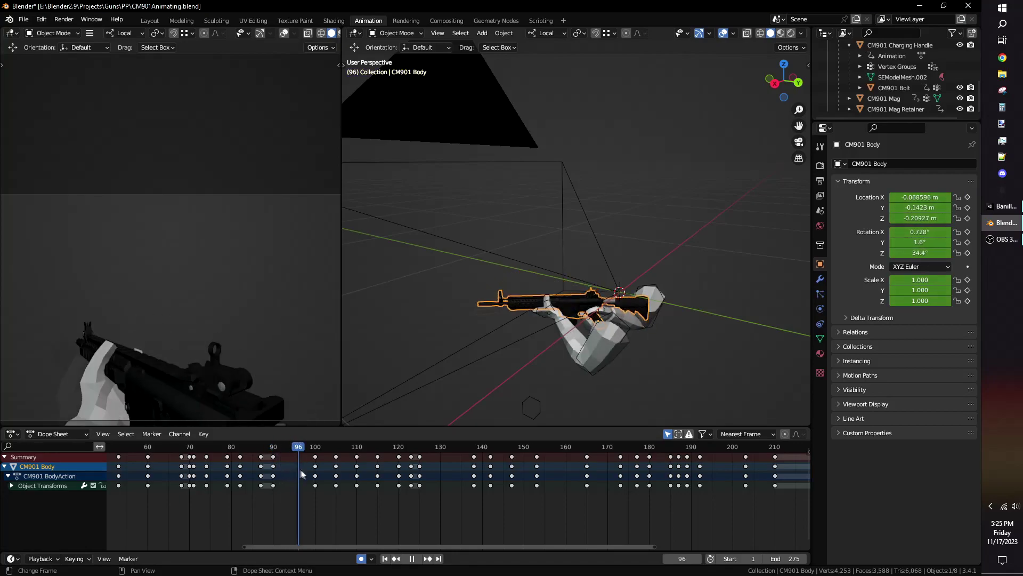
{"action": "mouse_move", "coordinate": [300, 470]}
{"action": "left_mouse_down"}
{"action": "mouse_move", "coordinate": [403, 481]}
{"action": "mouse_move", "coordinate": [315, 477]}
{"action": "left_mouse_up"}
{"action": "left_click", "coordinate": [920, 6]}
{"action": "left_click", "coordinate": [944, 231]}
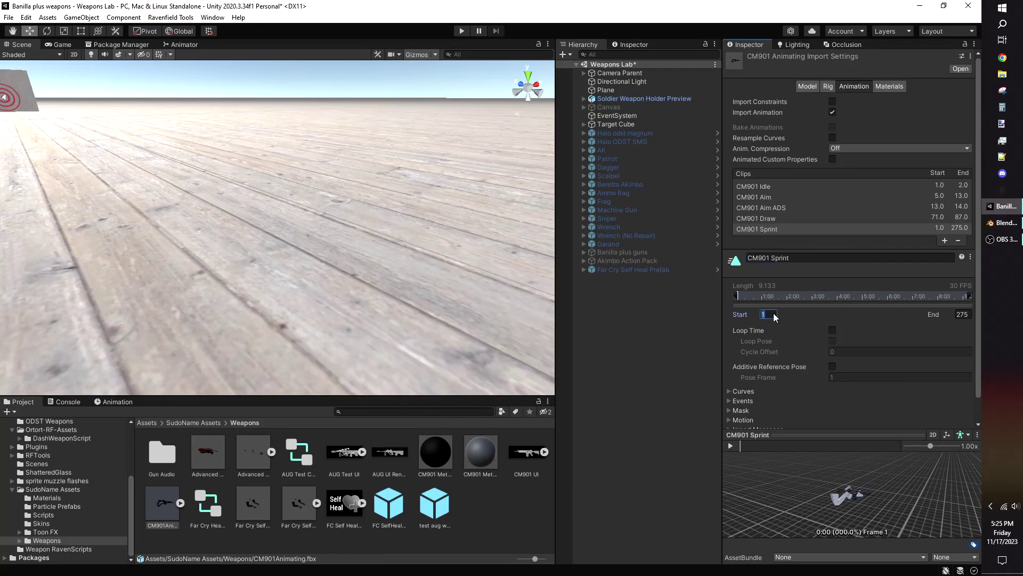
- Add a clip named CM901 Sprint Loop covering frames 100 to 120
{"action": "left_click", "coordinate": [945, 240]}
{"action": "left_click", "coordinate": [841, 269]}
{"action": "type", "text": "CM901 Sprint Lo"}
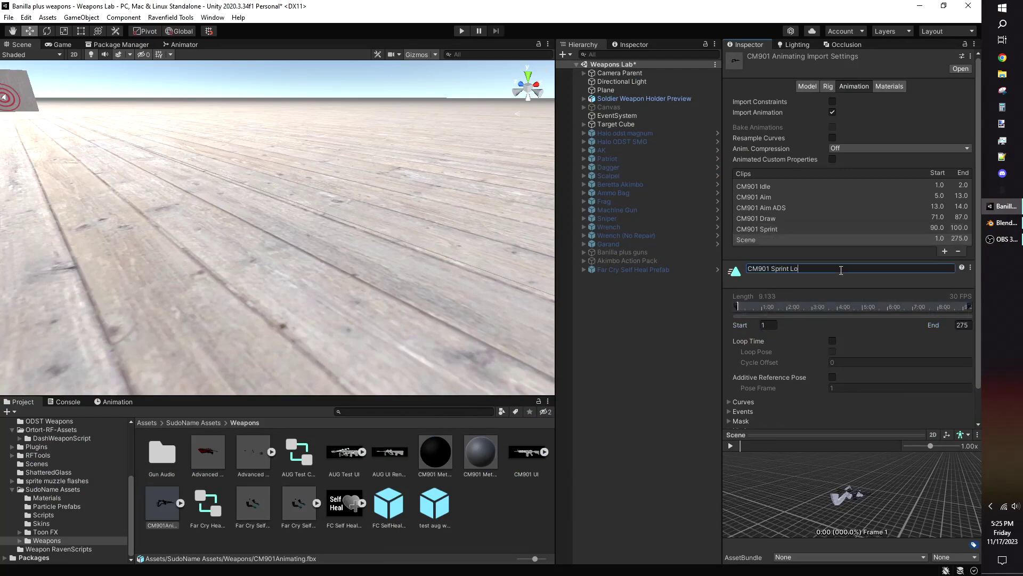
{"action": "type", "text": "op"}
{"action": "key", "text": "Tab"}
{"action": "type", "text": "100"}
{"action": "key", "text": "Tab"}
{"action": "type", "text": "120"}
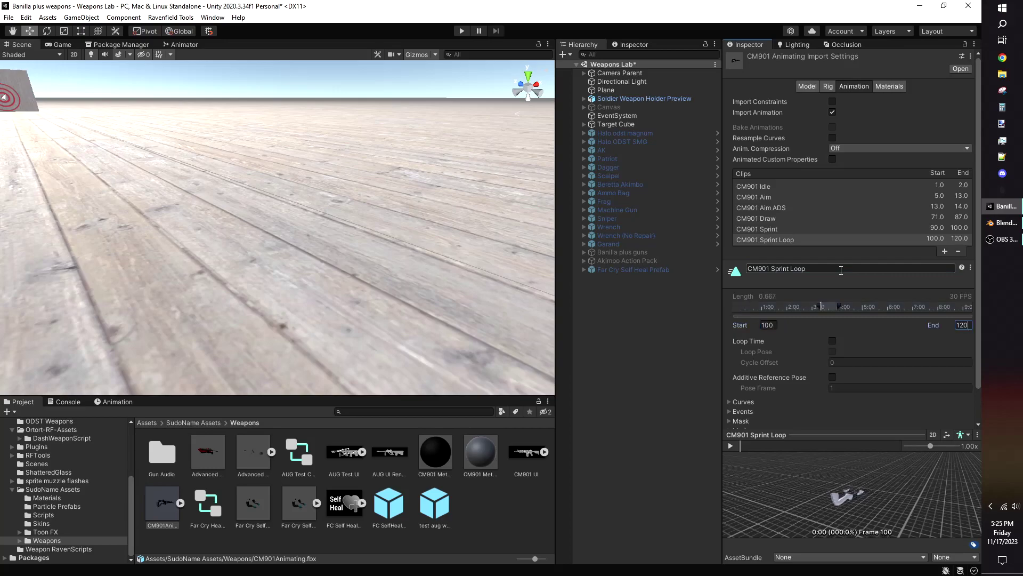
- Enable Loop Time for the CM901 Sprint Loop clip and play its preview
{"action": "scroll", "coordinate": [791, 352], "scroll_direction": "down", "scroll_amount": 3}
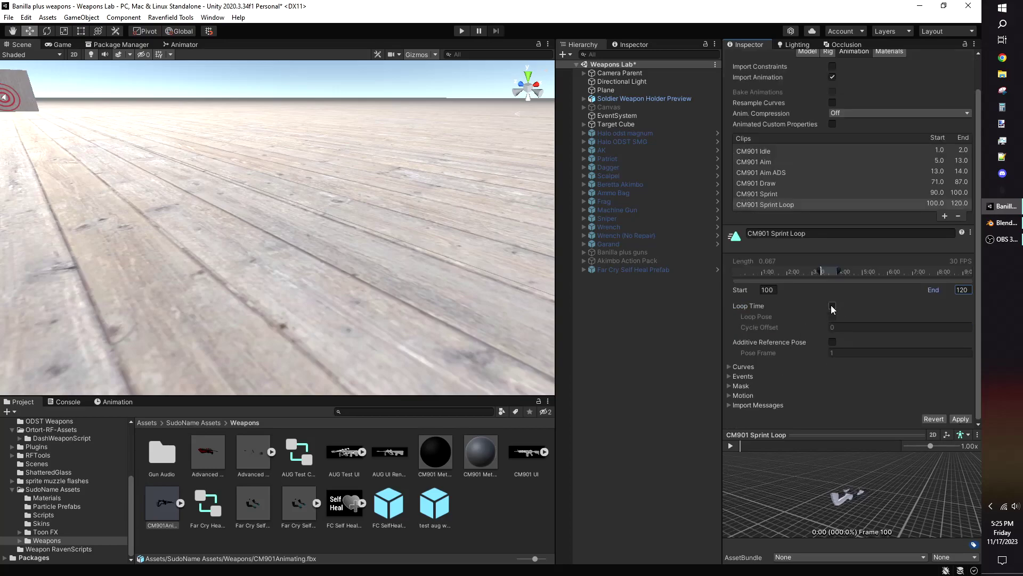
{"action": "scroll", "coordinate": [819, 482], "scroll_direction": "up", "scroll_amount": 5}
{"action": "left_click", "coordinate": [733, 447]}
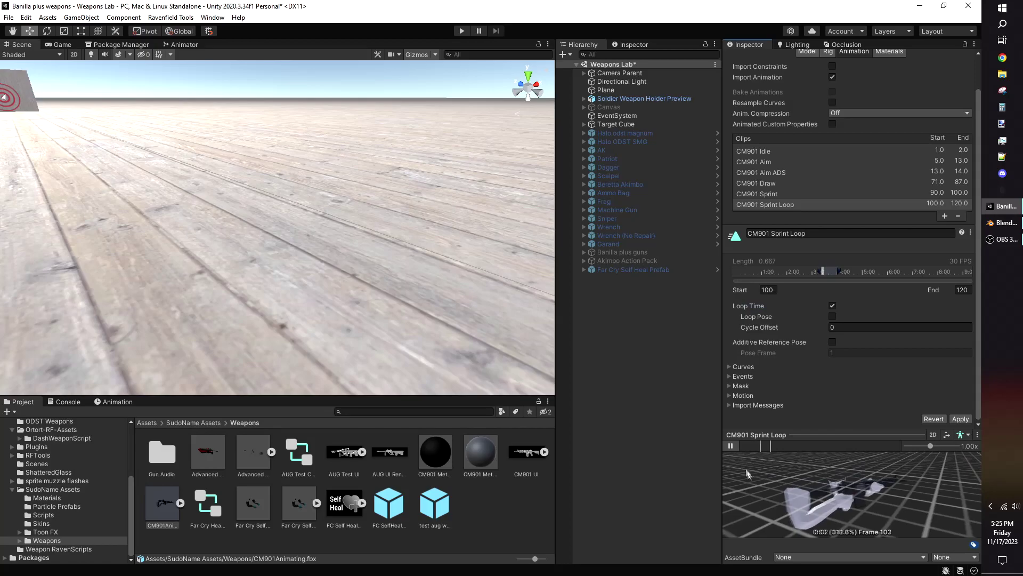
{"action": "right_click_drag", "start_coordinate": [749, 470], "coordinate": [840, 475]}
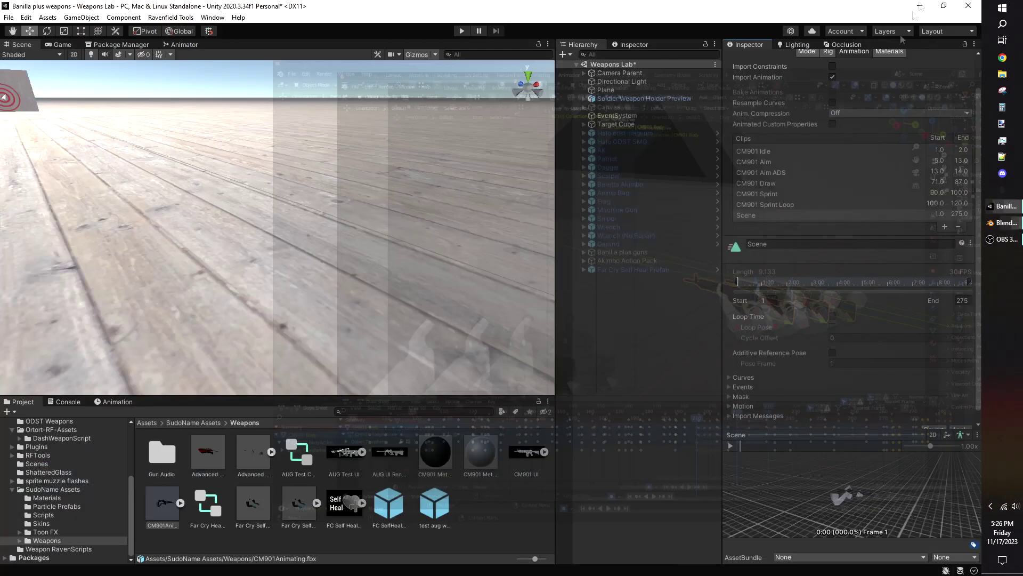
- Rename the newly added Scene clip as CM901 Reload
{"action": "left_click", "coordinate": [783, 244]}
{"action": "type", "text": "CM901 Reload"}
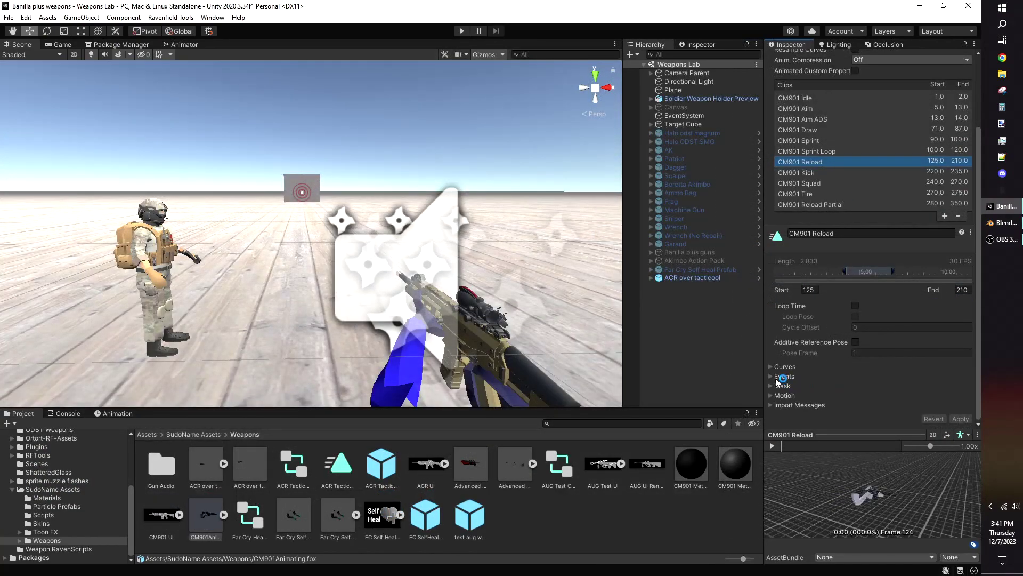
- Add an animation event to the CM901 Reload clip's event timeline
{"action": "left_click", "coordinate": [773, 376]}
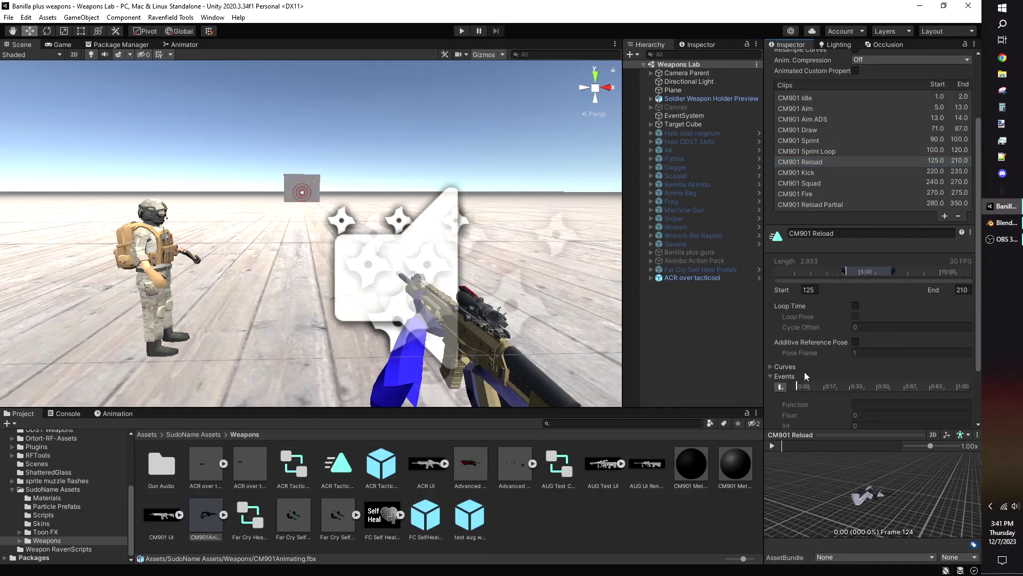
{"action": "scroll", "coordinate": [804, 373], "scroll_direction": "down", "scroll_amount": 3}
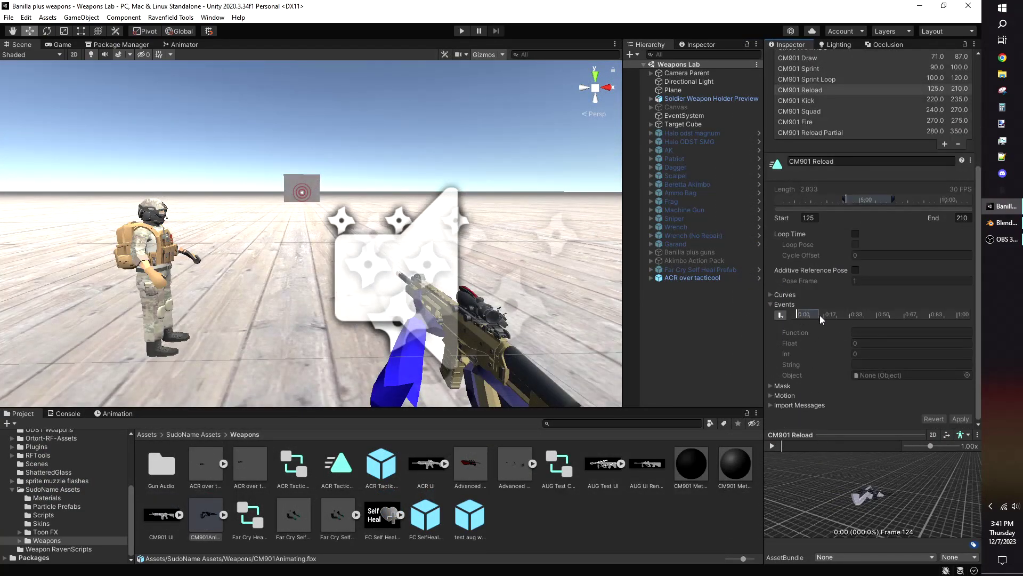
{"action": "left_click", "coordinate": [782, 315]}
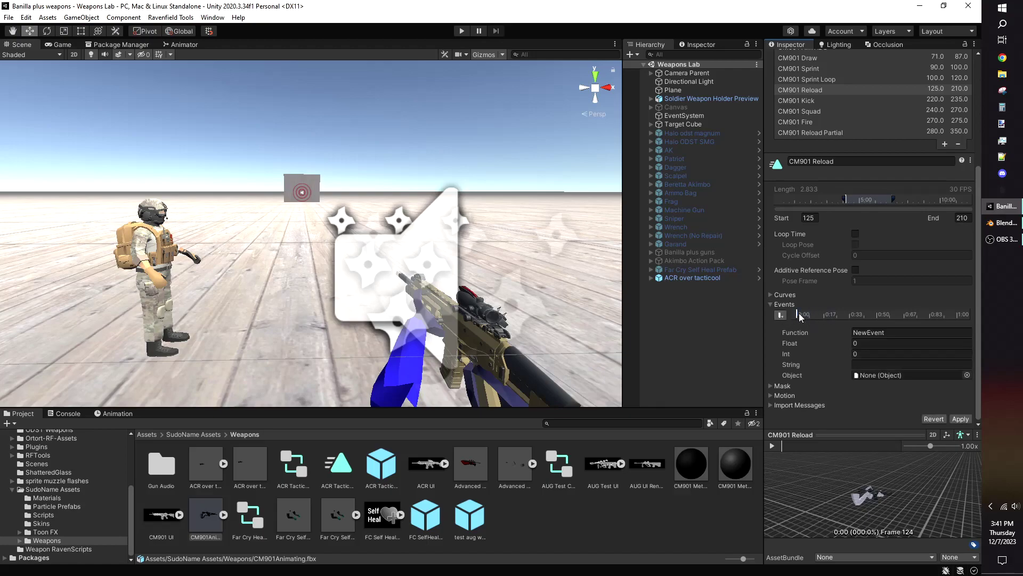
{"action": "left_click_drag", "start_coordinate": [809, 314], "coordinate": [829, 314]}
- Scrub the reload preview to about frame 175, move the event to that moment and name its function MotionDone
{"action": "scroll", "coordinate": [823, 488], "scroll_direction": "up", "scroll_amount": 3}
{"action": "left_click_drag", "start_coordinate": [791, 445], "coordinate": [820, 445]}
{"action": "right_click_drag", "start_coordinate": [828, 488], "coordinate": [835, 490]}
{"action": "left_click_drag", "start_coordinate": [833, 490], "coordinate": [845, 446]}
{"action": "scroll", "coordinate": [862, 486], "scroll_direction": "up", "scroll_amount": 4}
{"action": "right_click_drag", "start_coordinate": [861, 486], "coordinate": [863, 502]}
{"action": "left_click_drag", "start_coordinate": [845, 447], "coordinate": [853, 447]}
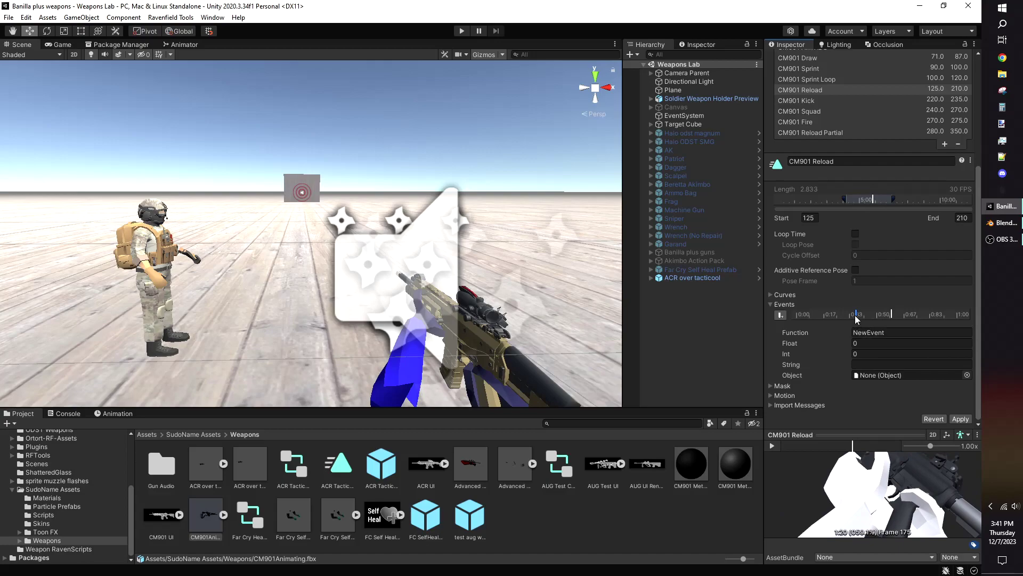
{"action": "left_click_drag", "start_coordinate": [857, 319], "coordinate": [895, 325]}
{"action": "left_click", "coordinate": [898, 332]}
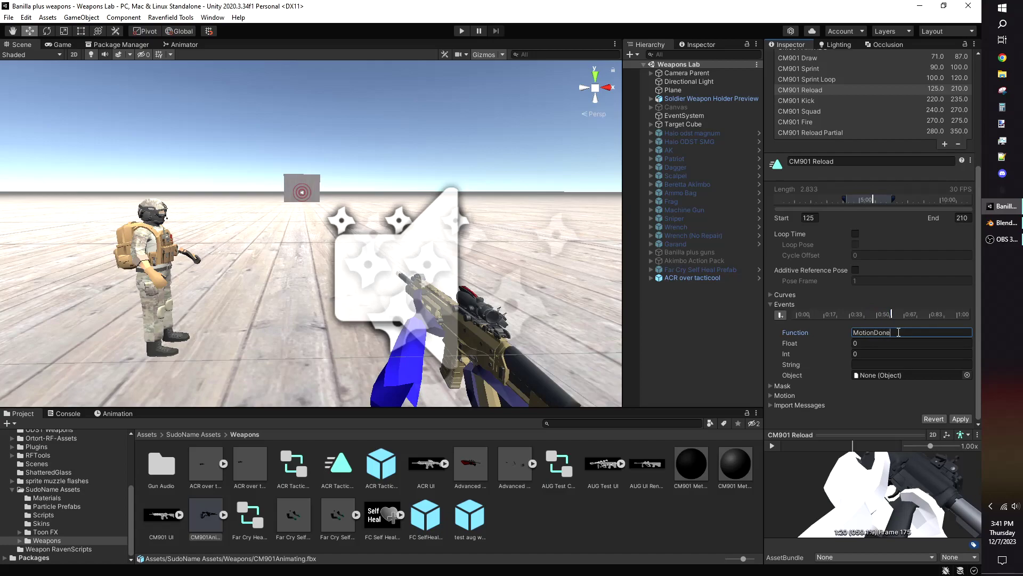
- Add a second reload event near frame 203 with the function ReloadDone and apply the import settings
{"action": "left_click_drag", "start_coordinate": [852, 450], "coordinate": [873, 447]}
{"action": "left_click", "coordinate": [780, 314]}
{"action": "left_click_drag", "start_coordinate": [919, 314], "coordinate": [943, 321]}
{"action": "left_click_drag", "start_coordinate": [882, 445], "coordinate": [893, 446]}
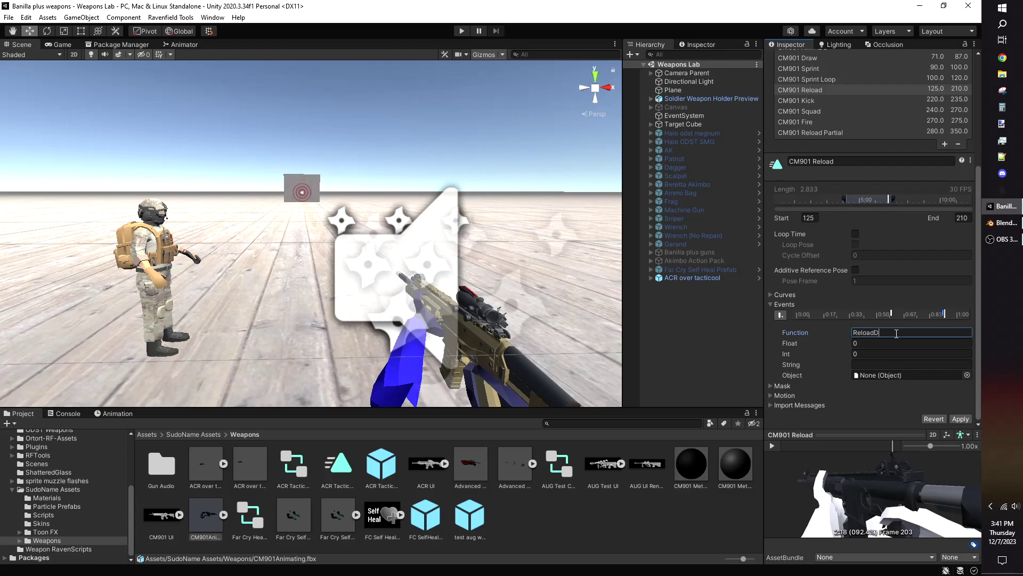
{"action": "left_click", "coordinate": [963, 419]}
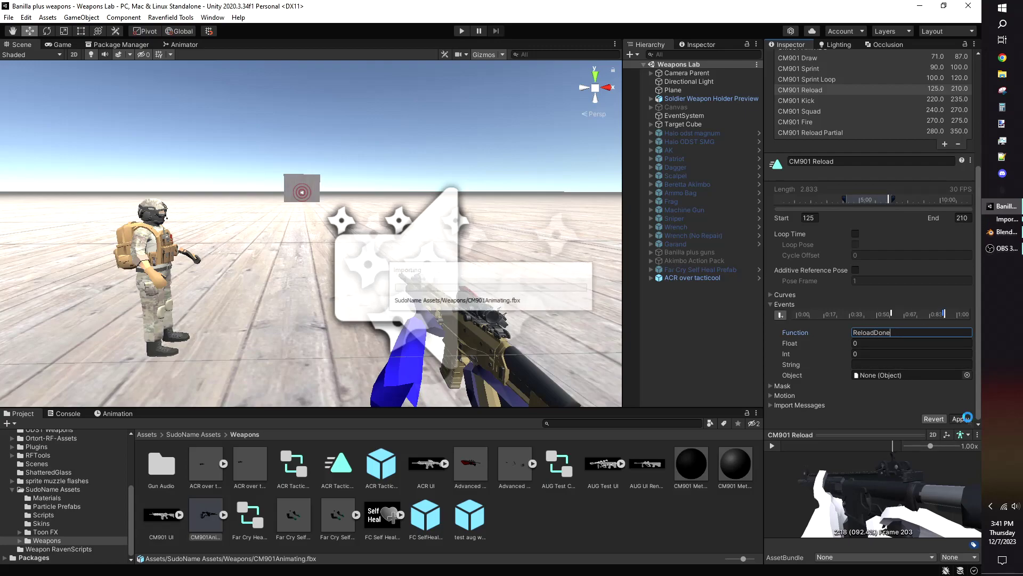
- Add two animation events to the CM901 Reload Partial clip, the first near frame 328 and the second further along, and enter their function names
{"action": "left_click", "coordinate": [810, 132]}
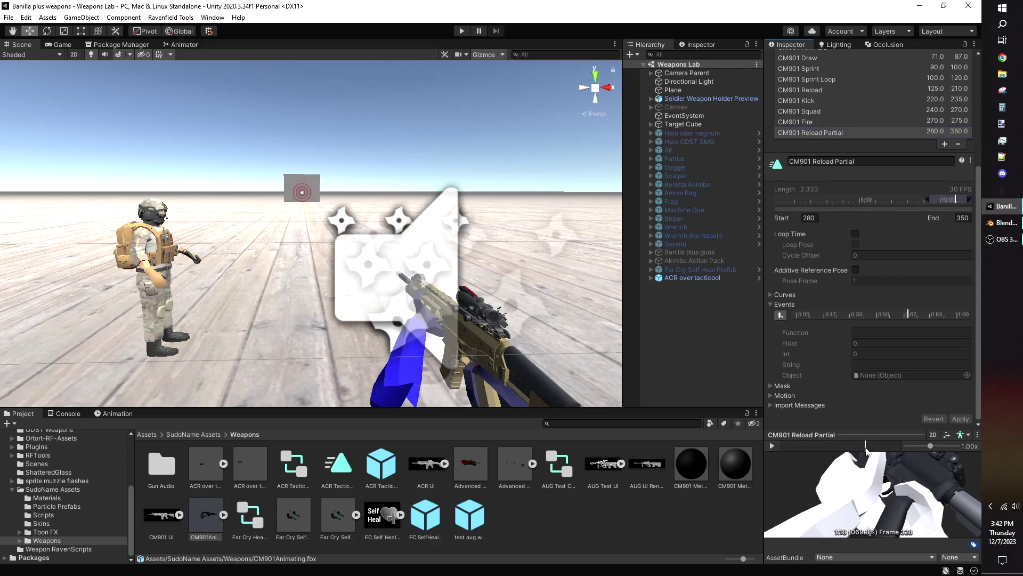
{"action": "left_click", "coordinate": [780, 315]}
{"action": "left_click", "coordinate": [892, 333]}
{"action": "left_click_drag", "start_coordinate": [879, 446], "coordinate": [891, 447]}
{"action": "left_click", "coordinate": [781, 315]}
{"action": "left_click", "coordinate": [896, 332]}
{"action": "type", "text": "Re"}
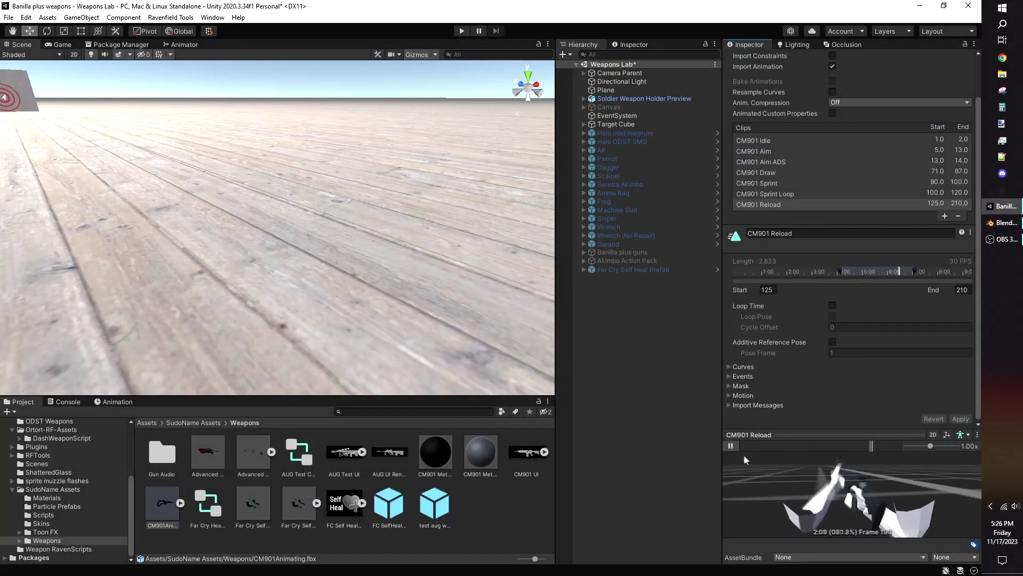
- Check the kick frames on Blender's timeline, then add a Unity clip named CM901 Kick running from frame 220 to 235
{"action": "key", "text": "alt+Tab"}
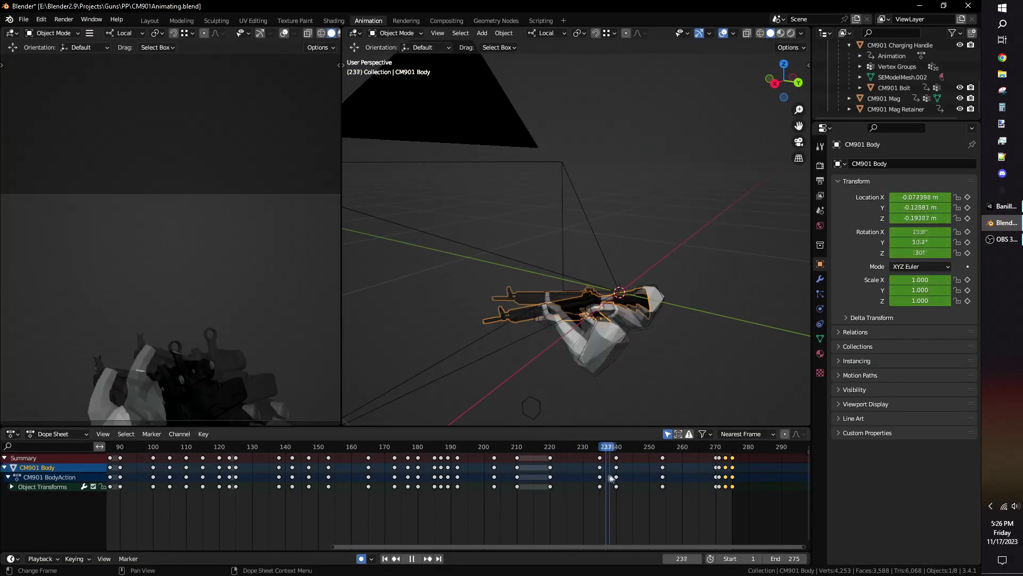
{"action": "key", "text": "alt+Tab"}
{"action": "type", "text": "Kick"}
{"action": "key", "text": "Tab"}
{"action": "type", "text": "220"}
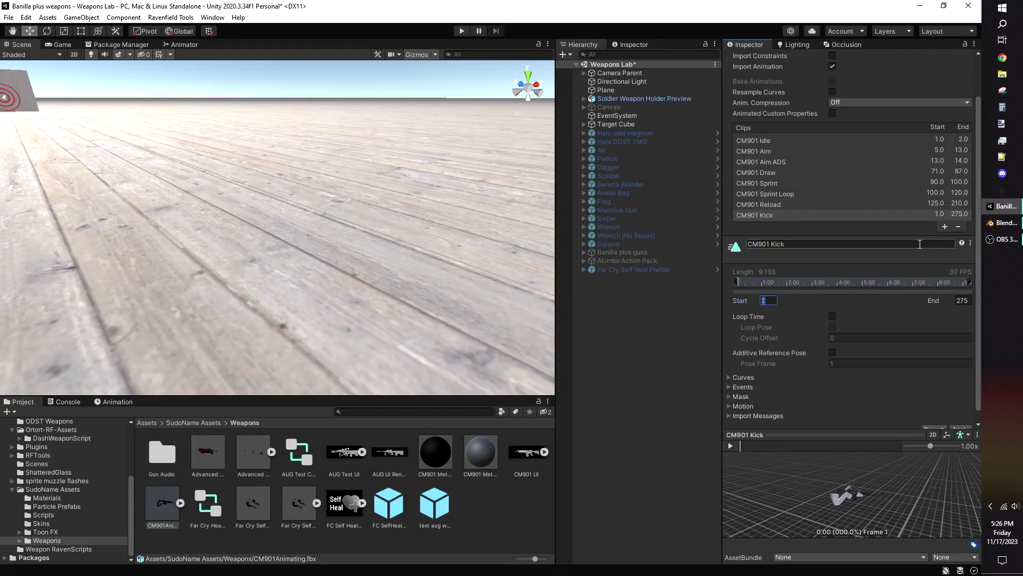
{"action": "key", "text": "Tab"}
{"action": "type", "text": "2"}
- Check the following keyframes in Blender and add another Unity clip named CM901 Squad
{"action": "key", "text": "alt+Tab"}
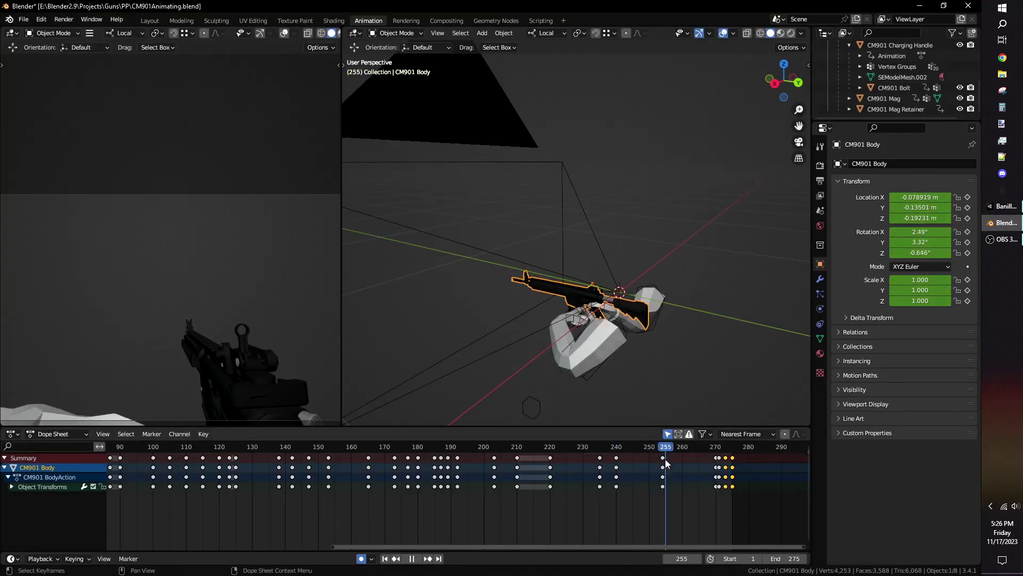
{"action": "key", "text": "alt+Tab"}
{"action": "left_click", "coordinate": [942, 226]}
{"action": "left_click", "coordinate": [823, 257]}
{"action": "type", "text": "CM901"}
{"action": "type", "text": "Squad"}
- Set the CM901 Squad clip's start frame to 240 and end frame to 270, consulting Blender's timeline for the end
{"action": "key", "text": "Tab"}
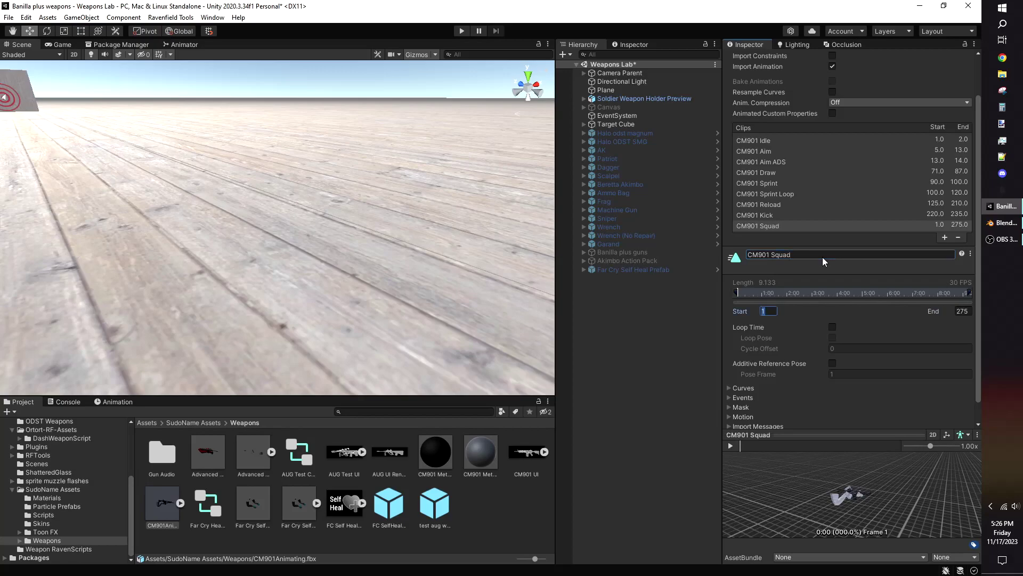
{"action": "type", "text": "240"}
{"action": "key", "text": "Tab"}
{"action": "left_click", "coordinate": [1001, 221]}
{"action": "left_click", "coordinate": [1001, 222]}
{"action": "type", "text": "270"}
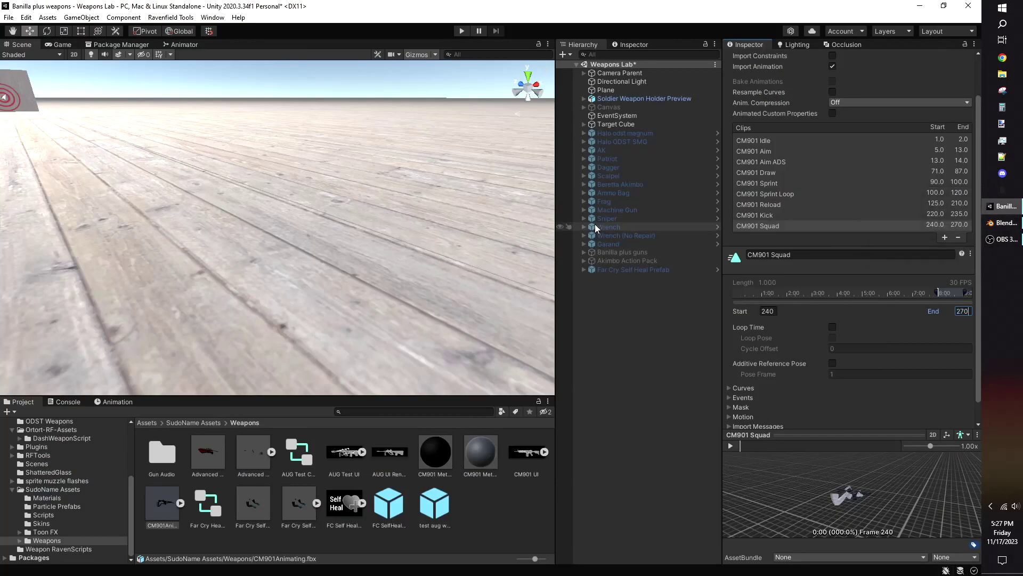
- Add a clip named CM901 Fire starting at frame 270 and ending at 275, and apply the import settings
{"action": "left_click", "coordinate": [944, 237]}
{"action": "left_click", "coordinate": [850, 265]}
{"action": "type", "text": "CM901"}
{"action": "type", "text": "Fire"}
{"action": "key", "text": "Tab"}
{"action": "type", "text": "270"}
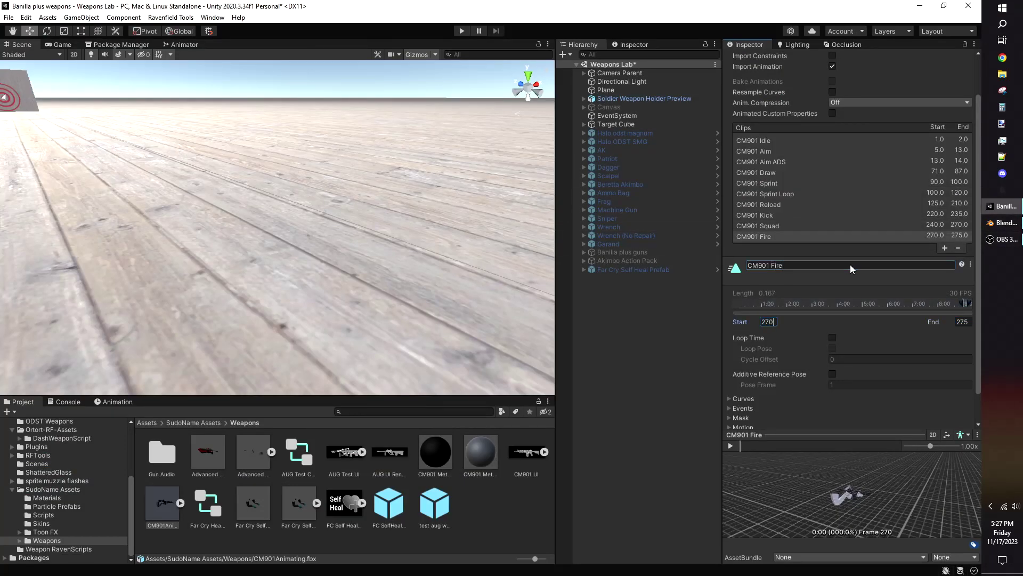
{"action": "scroll", "coordinate": [845, 315], "scroll_direction": "down", "scroll_amount": 2}
{"action": "left_click", "coordinate": [962, 419]}
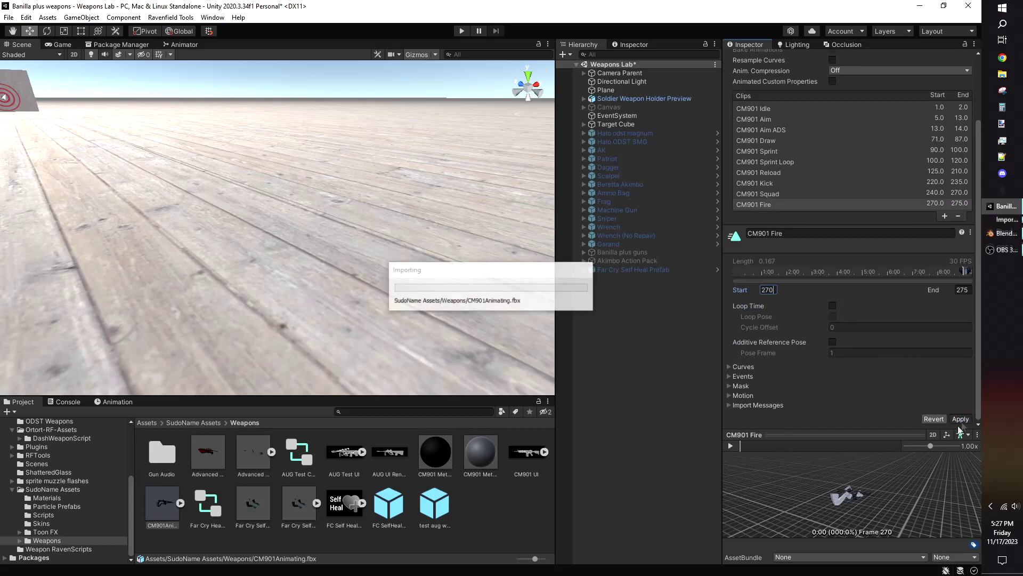
- Enable Additive Reference Pose for the CM901 Fire clip and apply the import settings
{"action": "left_click", "coordinate": [833, 342]}
{"action": "scroll", "coordinate": [823, 487], "scroll_direction": "up", "scroll_amount": 5}
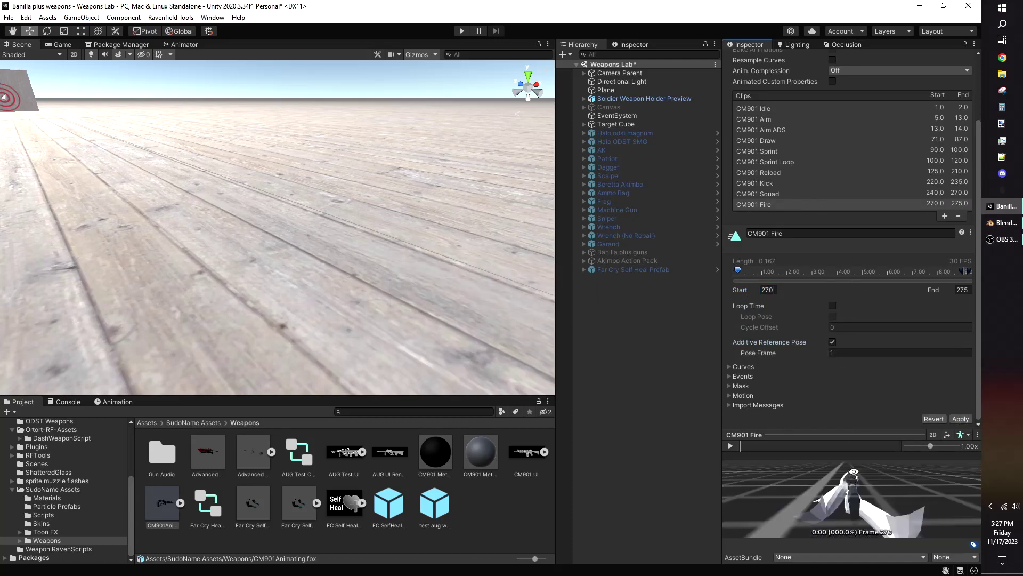
{"action": "left_click", "coordinate": [962, 420]}
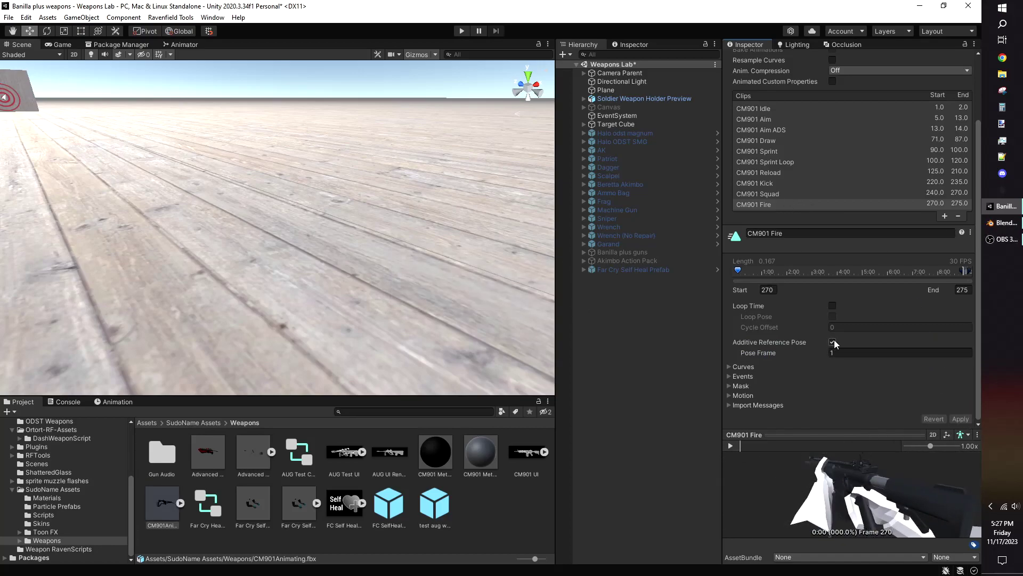